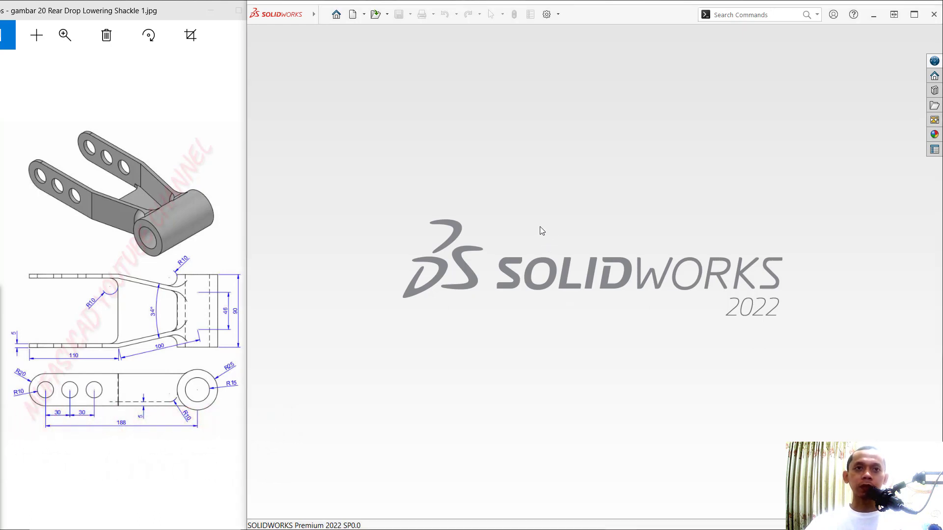
Create a new Part document
{"action": "left_click", "coordinate": [353, 15]}
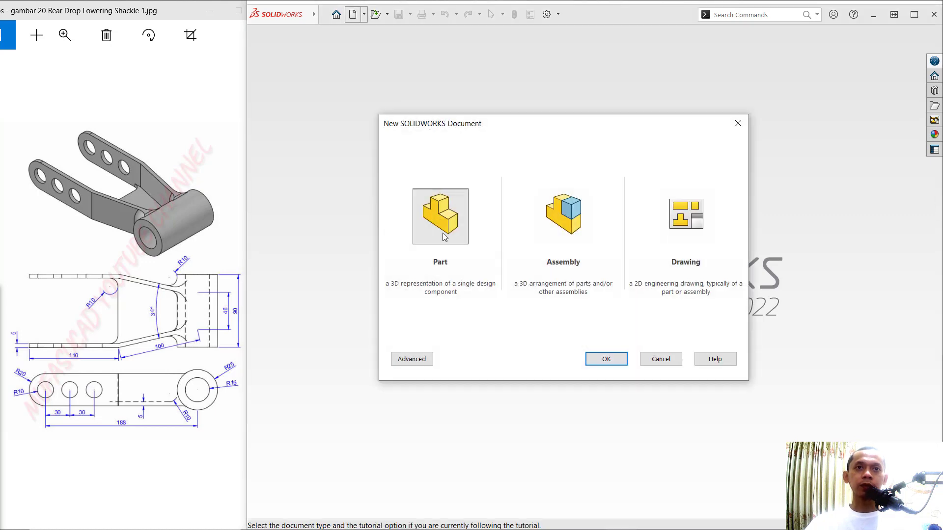
{"action": "left_click", "coordinate": [461, 255]}
{"action": "left_click", "coordinate": [602, 357]}
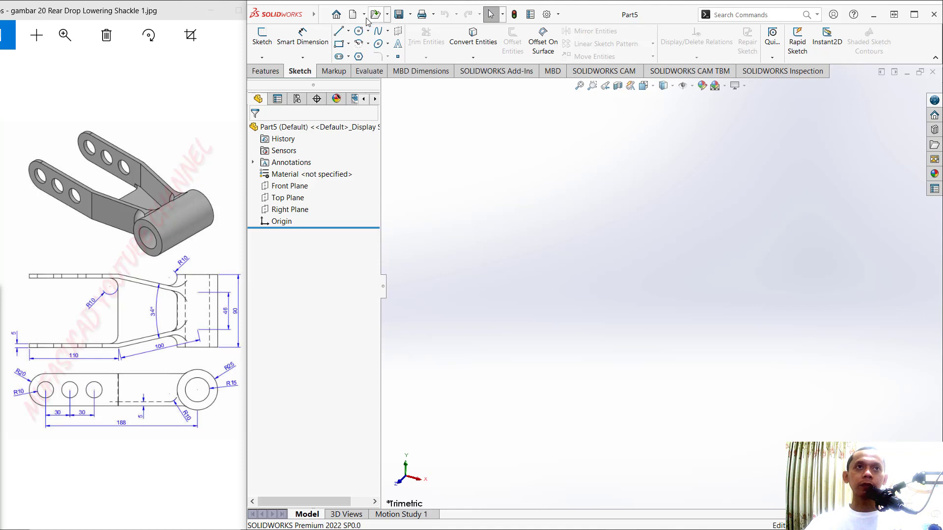
Set the document units to MMGS (millimetre, gram, second) in Document Properties
{"action": "left_click", "coordinate": [324, 15]}
{"action": "mouse_move", "coordinate": [410, 19]}
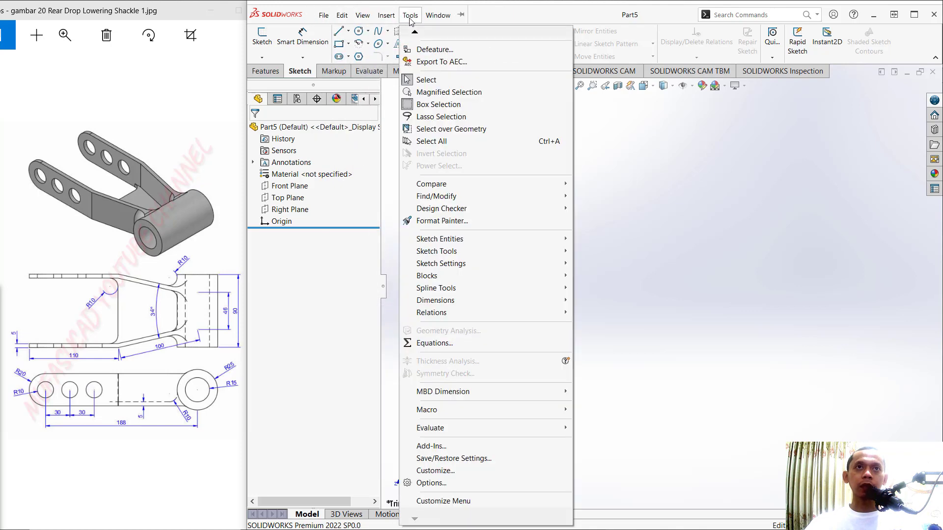
{"action": "left_click", "coordinate": [436, 484]}
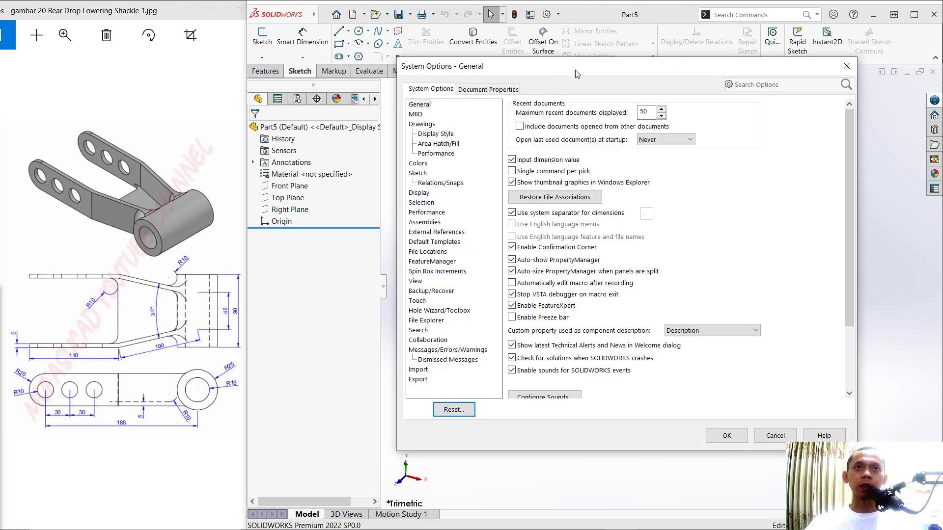
{"action": "left_click", "coordinate": [494, 91]}
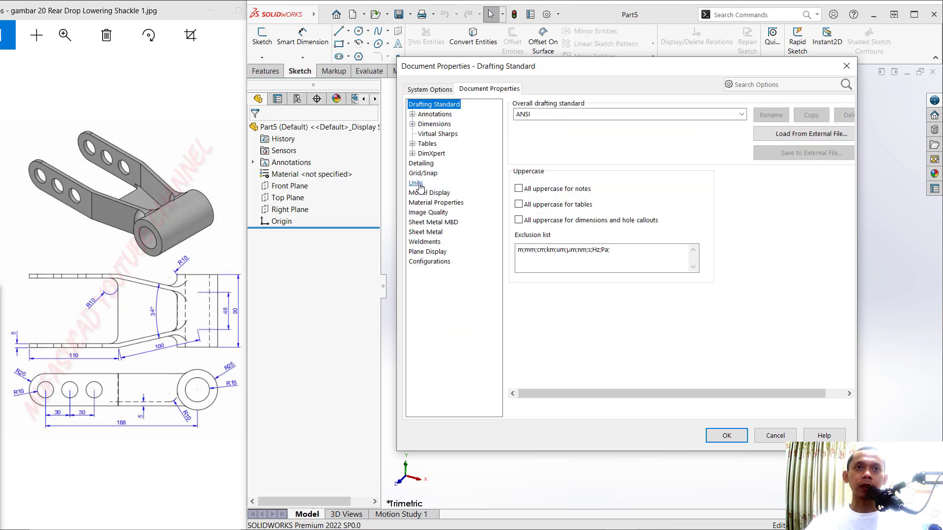
{"action": "left_click", "coordinate": [416, 183]}
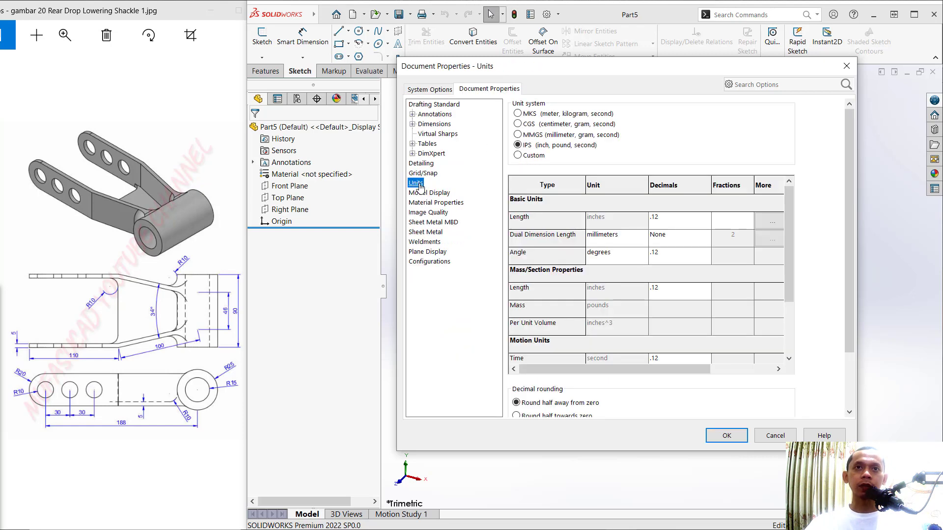
{"action": "left_click", "coordinate": [519, 135]}
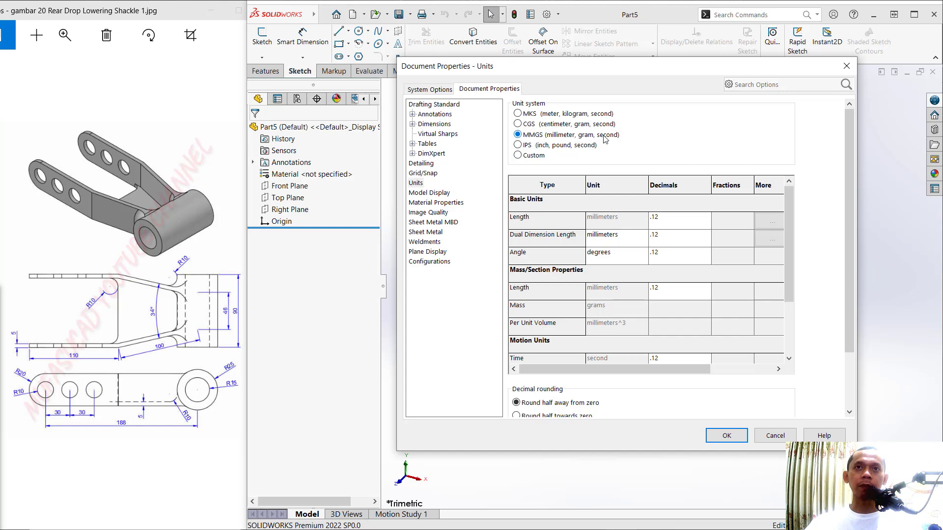
{"action": "left_click", "coordinate": [727, 436]}
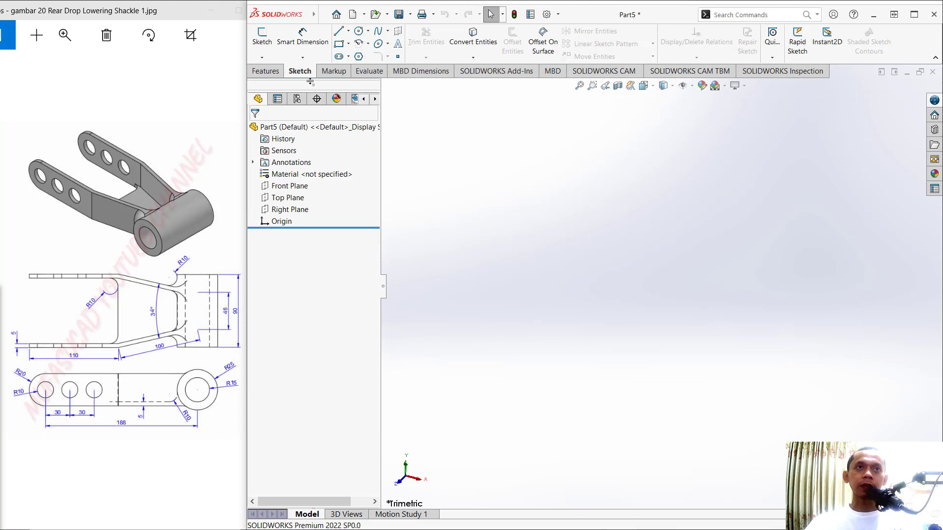
On the Top Plane, draw five connected lines: horizontal, diagonal, vertical, diagonal, horizontal
{"action": "left_click", "coordinate": [265, 39]}
{"action": "left_click", "coordinate": [485, 259]}
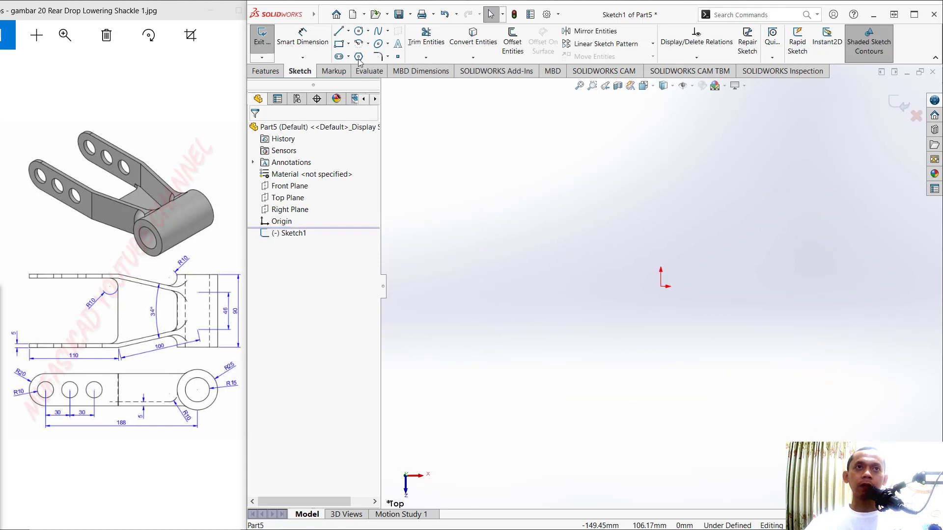
{"action": "left_click", "coordinate": [338, 31]}
{"action": "left_click", "coordinate": [498, 347]}
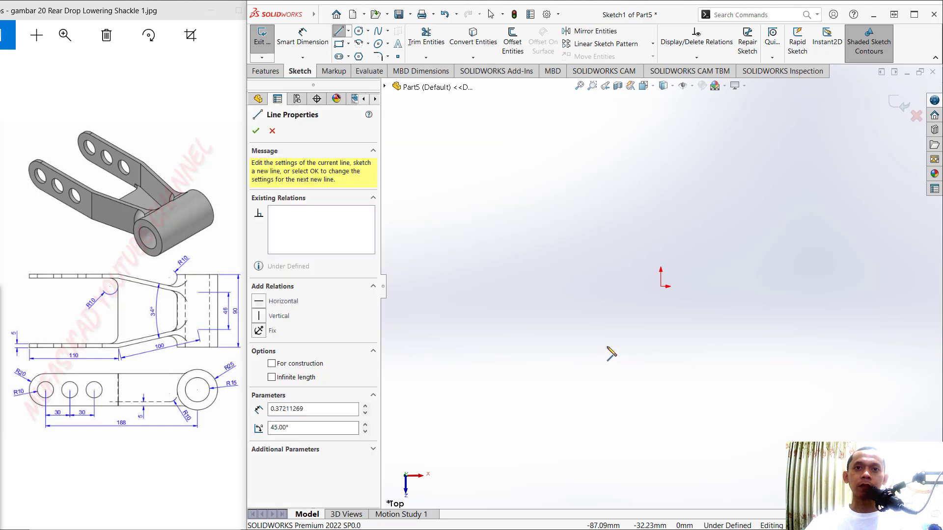
{"action": "left_click", "coordinate": [608, 347]}
{"action": "left_click", "coordinate": [660, 286]}
{"action": "left_click", "coordinate": [660, 225]}
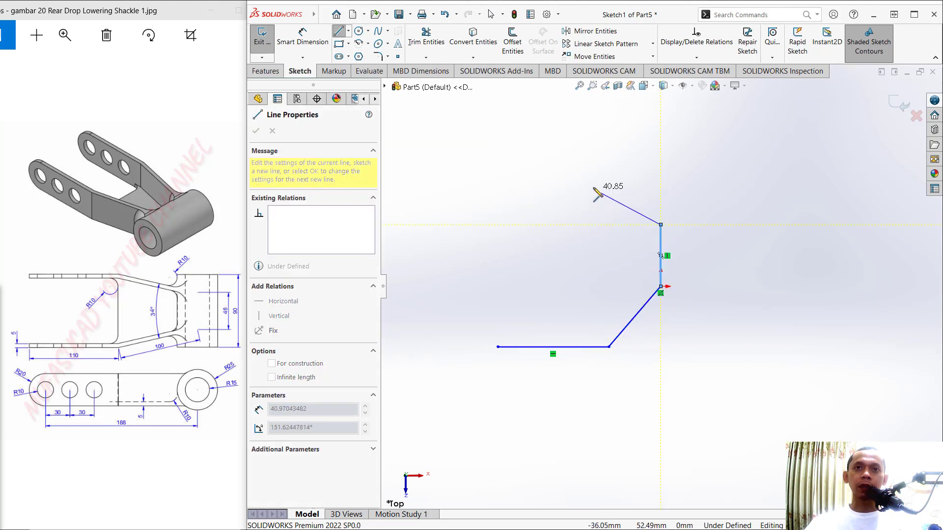
{"action": "left_click", "coordinate": [596, 181]}
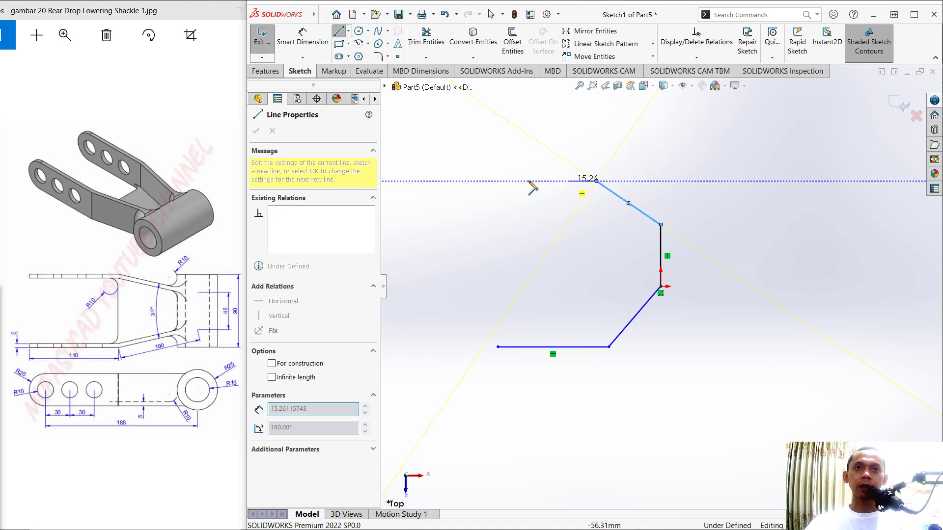
{"action": "left_click", "coordinate": [492, 181]}
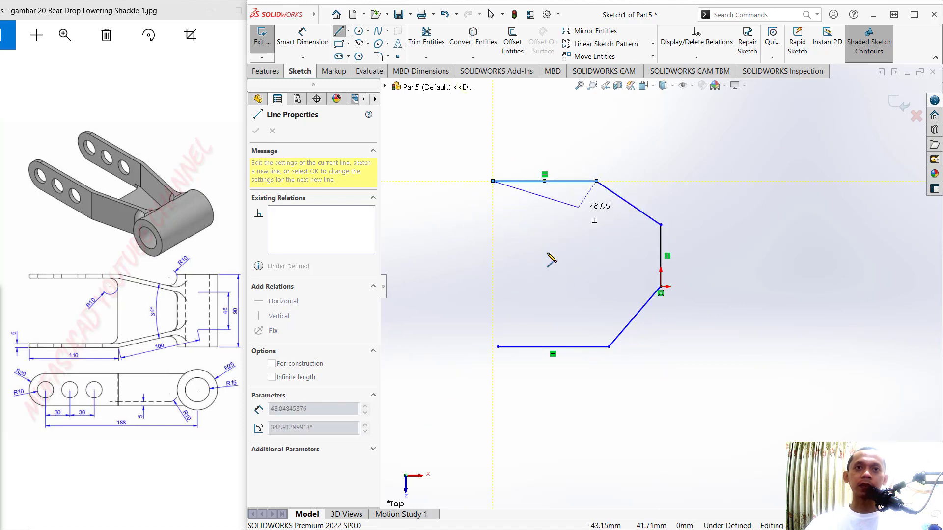
{"action": "key", "text": "Escape"}
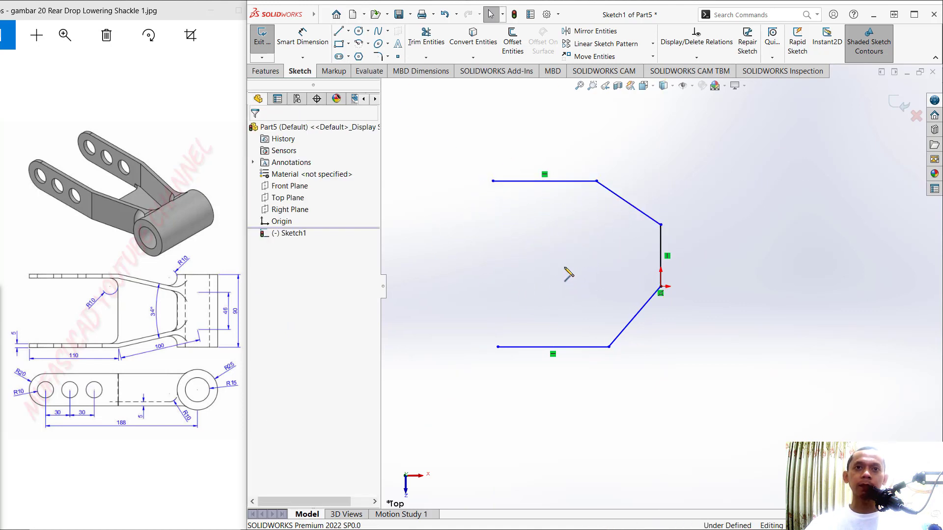
Dimension the bottom horizontal and lower diagonal lines to 100 mm each
{"action": "left_click", "coordinate": [303, 37]}
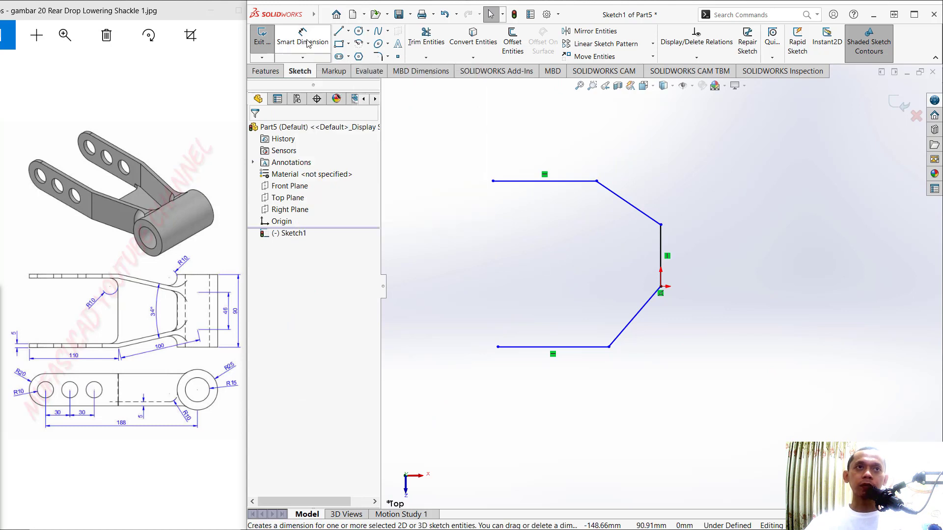
{"action": "left_click", "coordinate": [551, 347]}
{"action": "left_click", "coordinate": [540, 369]}
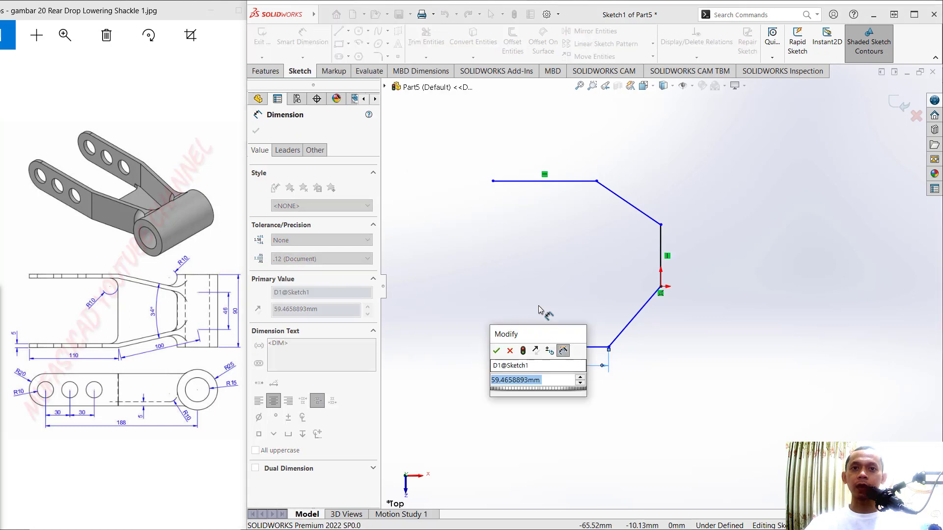
{"action": "type", "text": "100"}
{"action": "key", "text": "Return"}
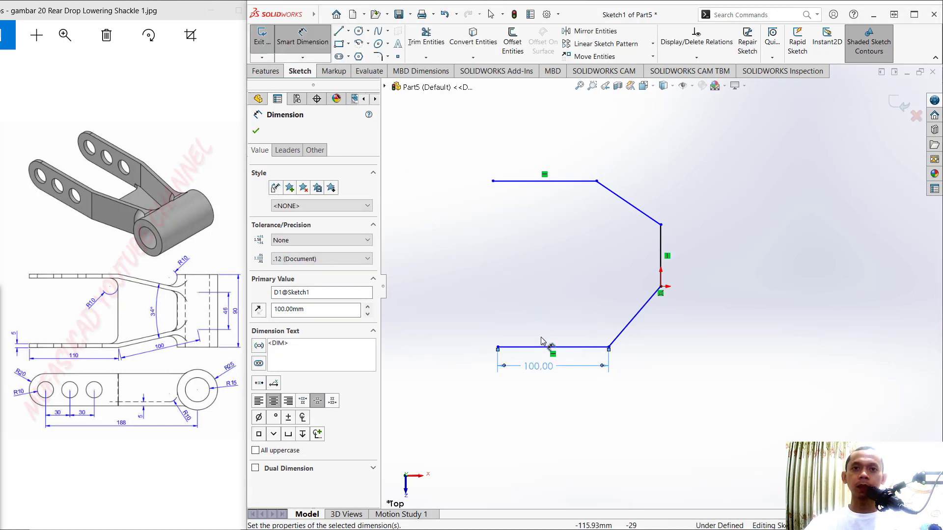
{"action": "left_click", "coordinate": [637, 322]}
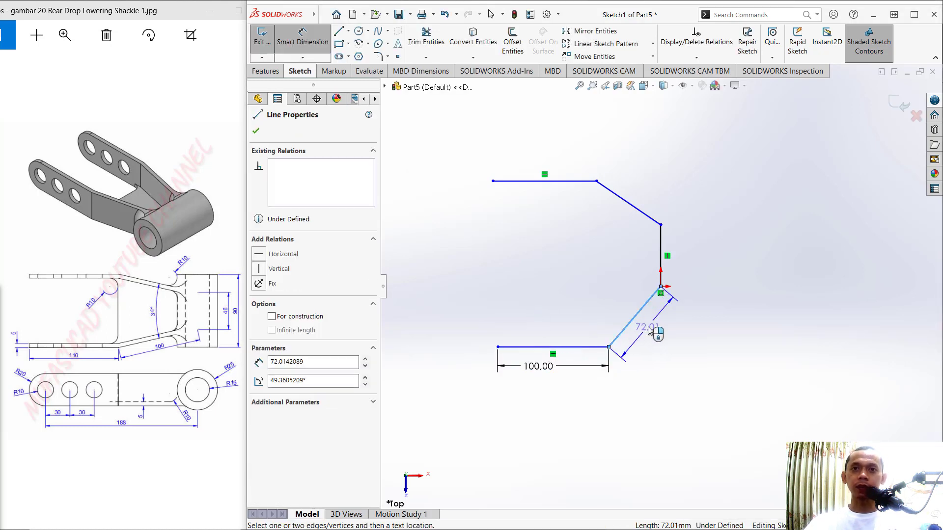
{"action": "left_click", "coordinate": [653, 329]}
{"action": "type", "text": "100"}
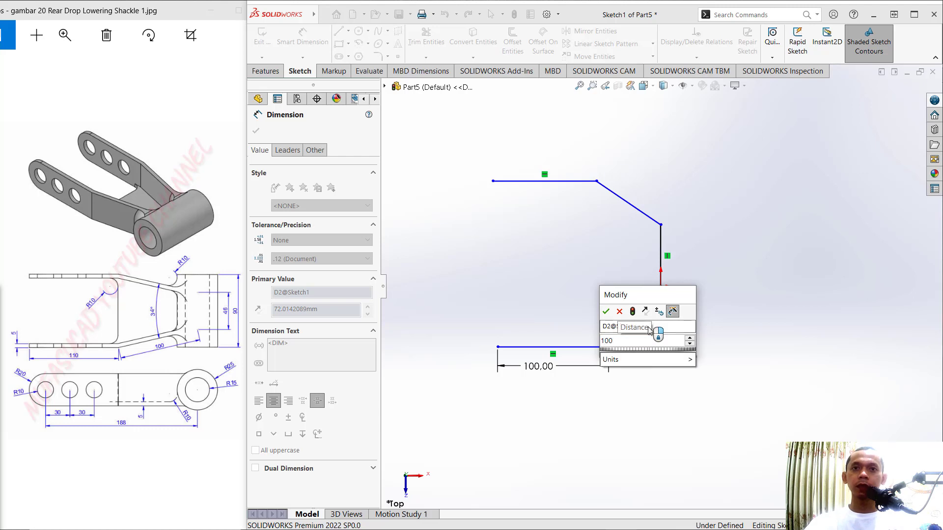
{"action": "key", "text": "Return"}
Dimension the vertical line to 46 mm, the upper diagonal and top line to 100 mm
{"action": "left_click", "coordinate": [661, 253]}
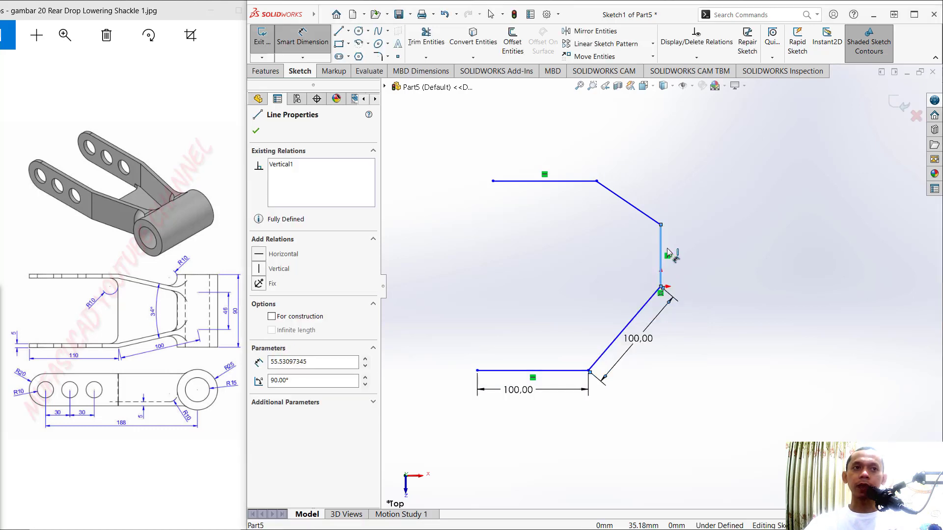
{"action": "left_click", "coordinate": [707, 258]}
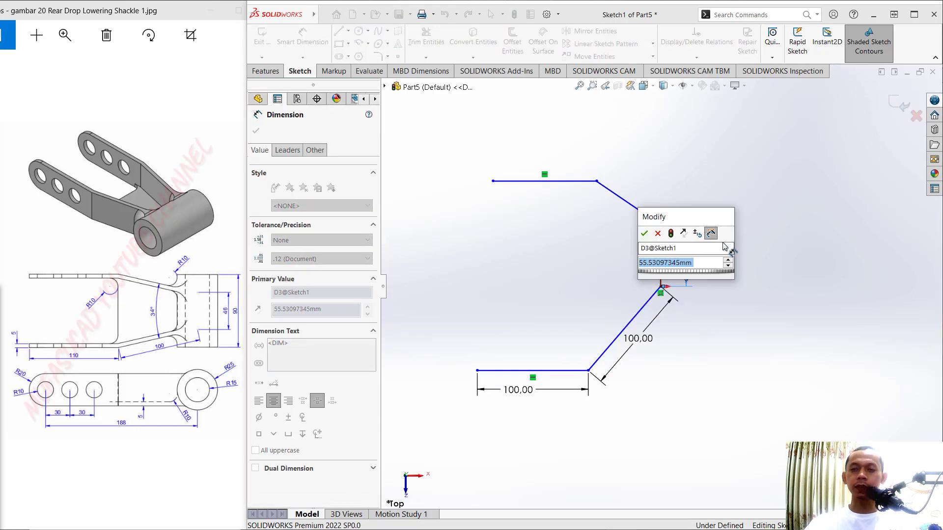
{"action": "type", "text": "46"}
{"action": "key", "text": "Return"}
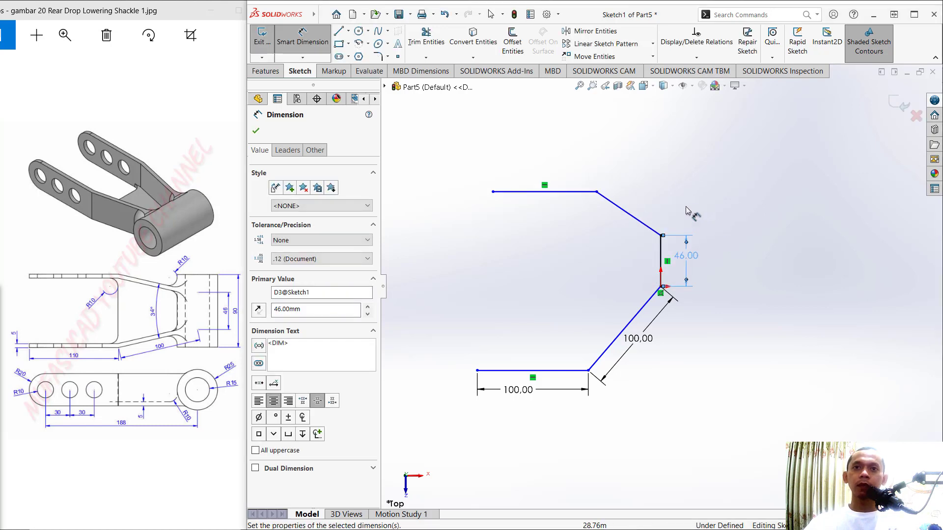
{"action": "left_click", "coordinate": [638, 225]}
{"action": "left_click", "coordinate": [649, 203]}
{"action": "type", "text": "100"}
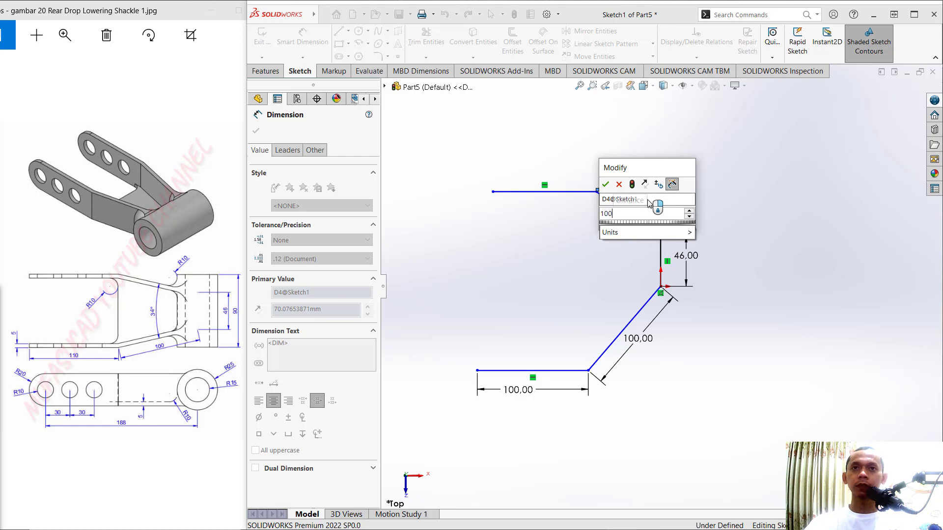
{"action": "key", "text": "Return"}
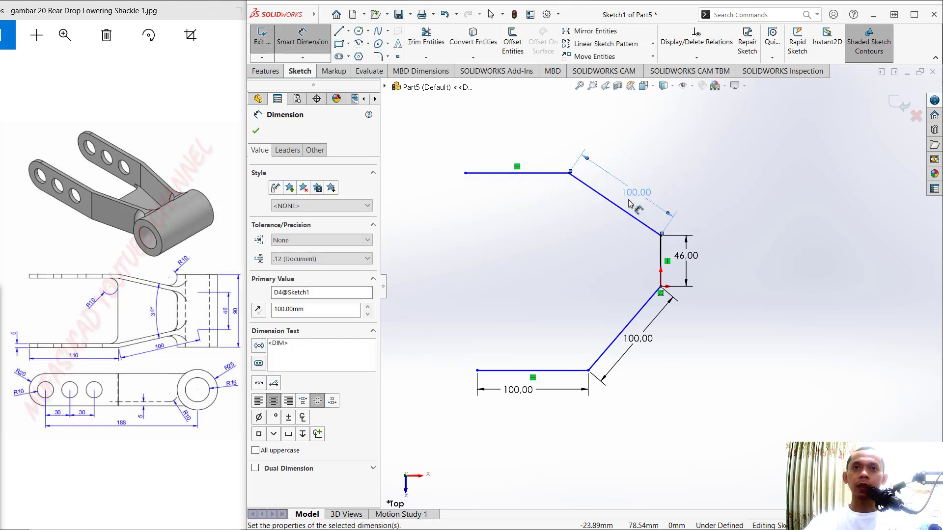
{"action": "left_click", "coordinate": [550, 175]}
{"action": "left_click", "coordinate": [530, 199]}
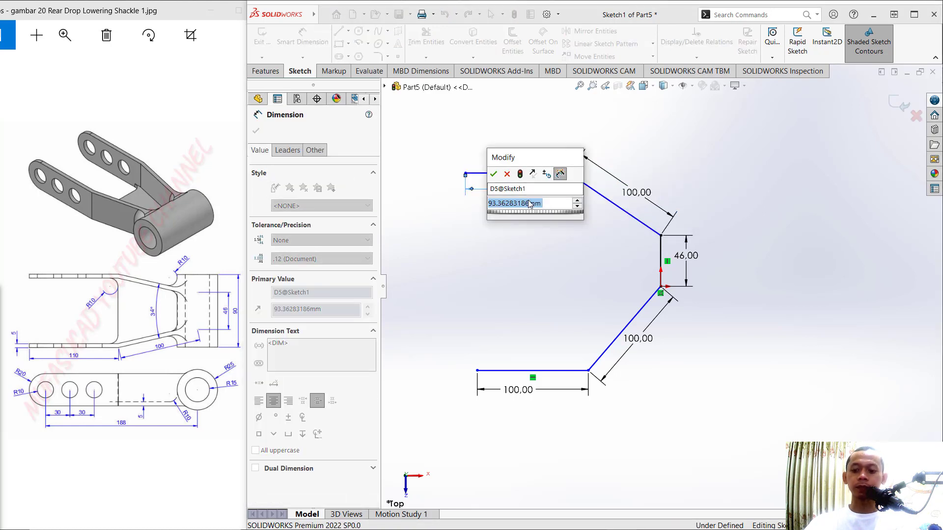
{"action": "type", "text": "100"}
{"action": "key", "text": "Return"}
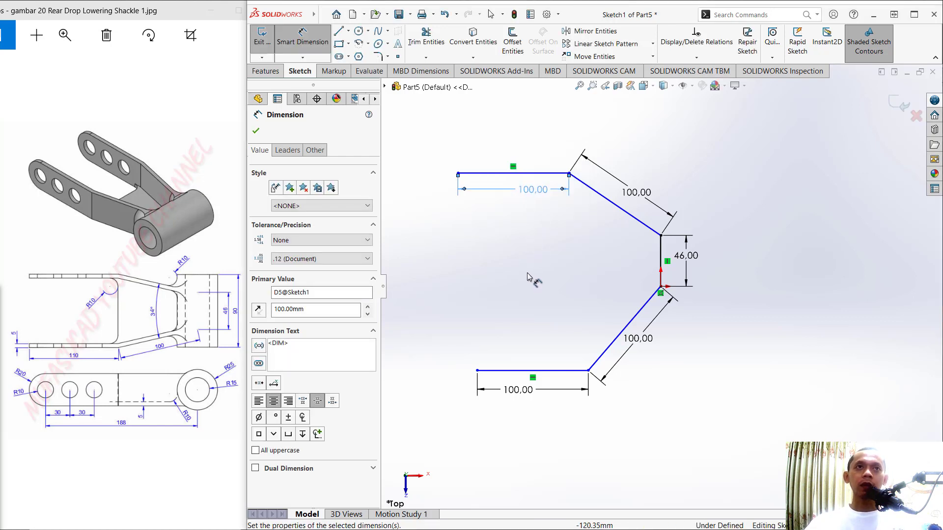
Draw a horizontal construction centerline from the vertical line's midpoint out to the left
{"action": "left_click", "coordinate": [349, 31]}
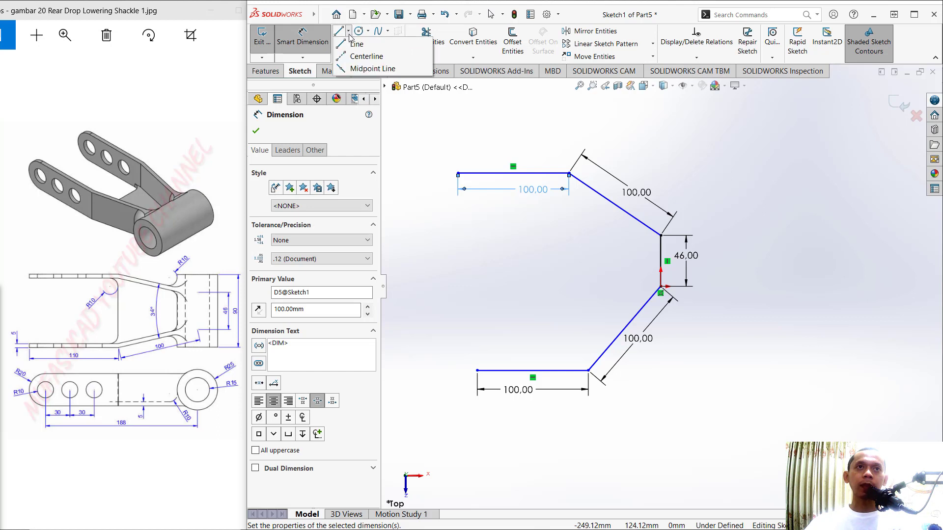
{"action": "left_click", "coordinate": [366, 57]}
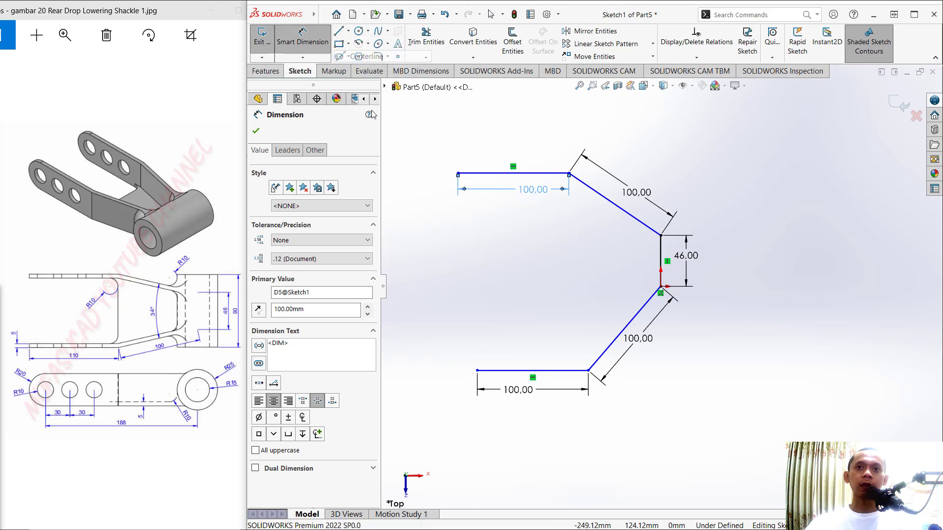
{"action": "left_click", "coordinate": [661, 261]}
{"action": "left_click", "coordinate": [481, 260]}
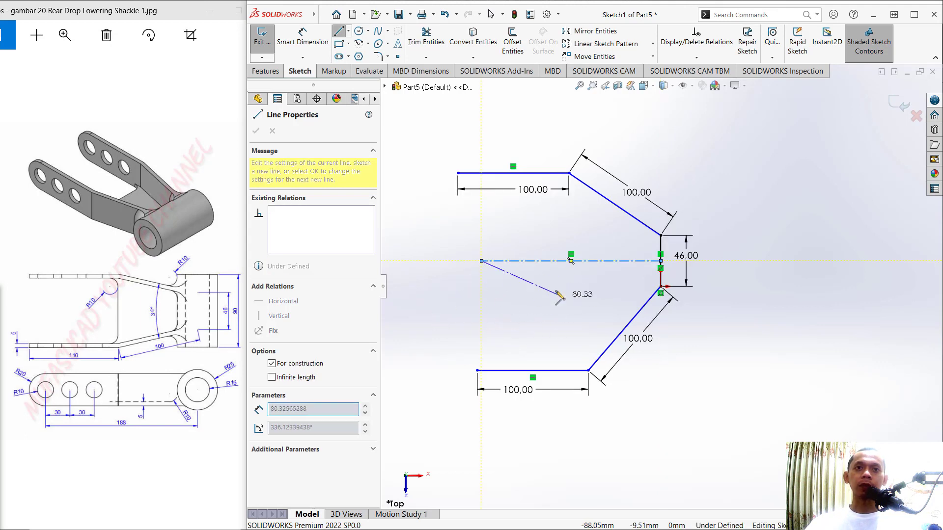
{"action": "key", "text": "Escape"}
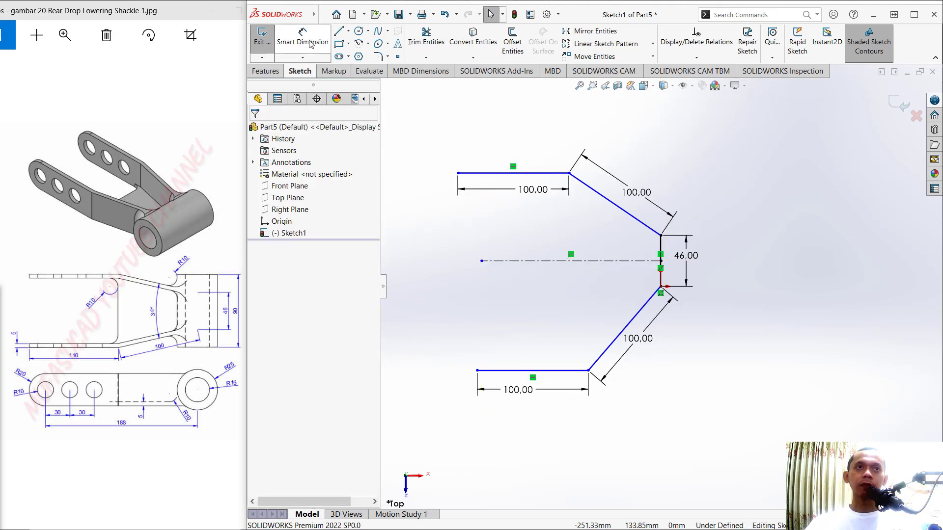
Set the upper and lower slanted lines each at 17° to the centerline
{"action": "left_click", "coordinate": [303, 39]}
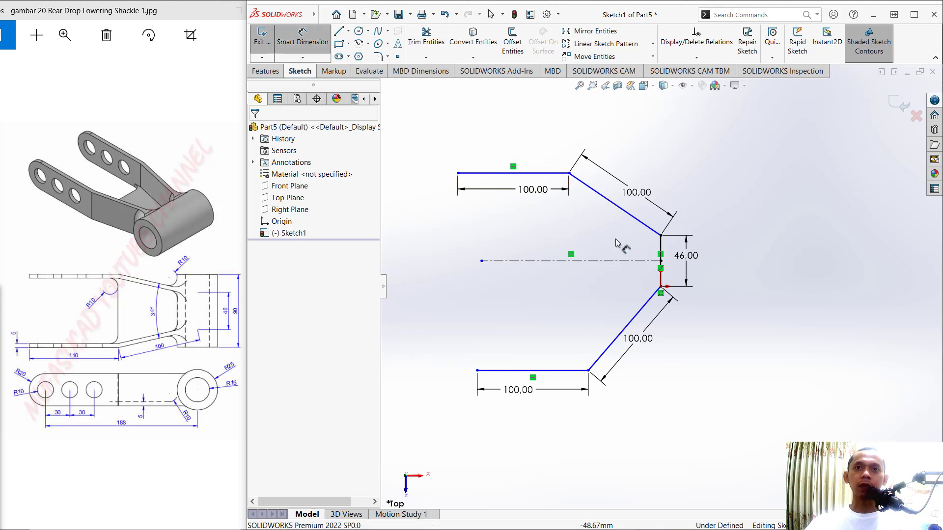
{"action": "left_click", "coordinate": [620, 207]}
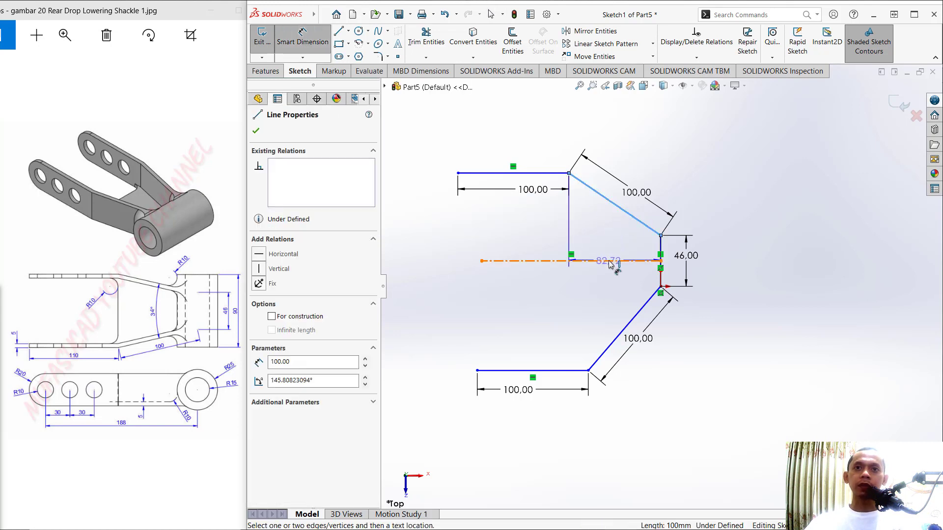
{"action": "left_click", "coordinate": [610, 263]}
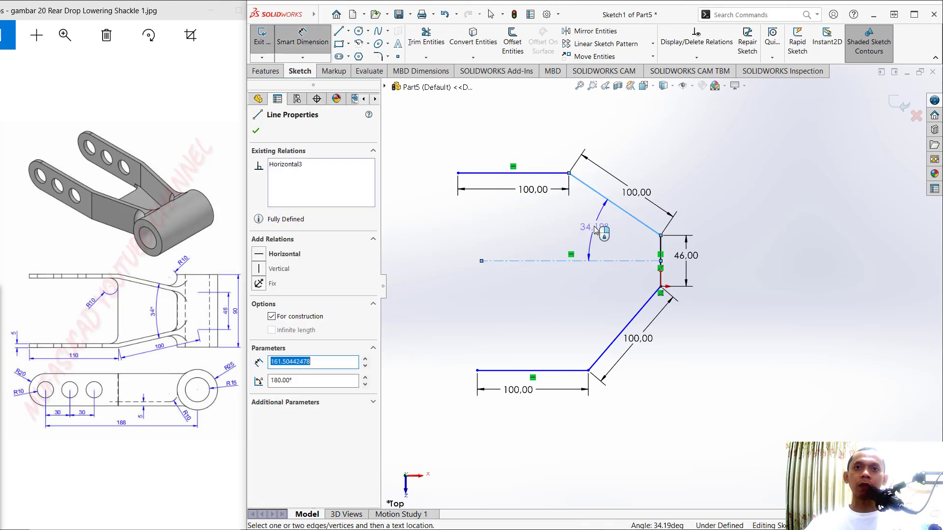
{"action": "left_click", "coordinate": [599, 228]}
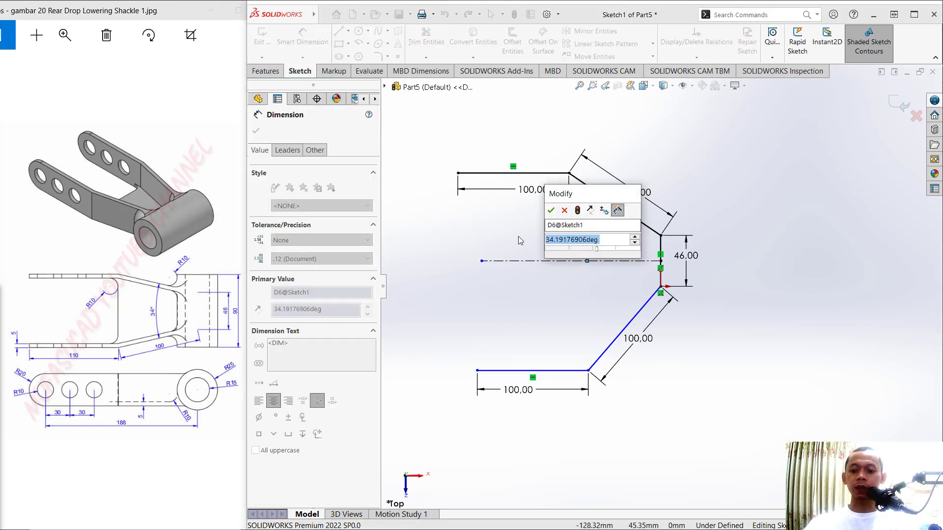
{"action": "type", "text": "17"}
{"action": "key", "text": "Return"}
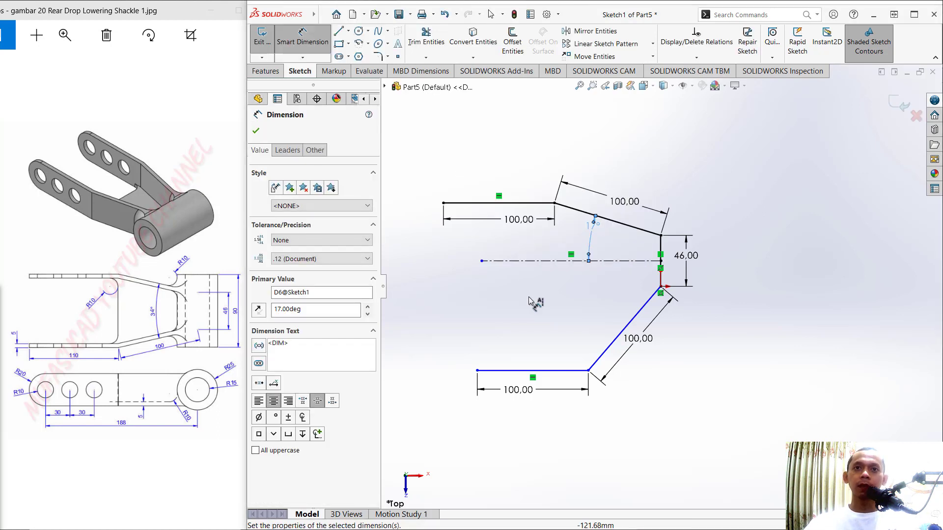
{"action": "left_click", "coordinate": [627, 263]}
{"action": "left_click", "coordinate": [621, 335]}
{"action": "left_click", "coordinate": [592, 294]}
{"action": "type", "text": "17"}
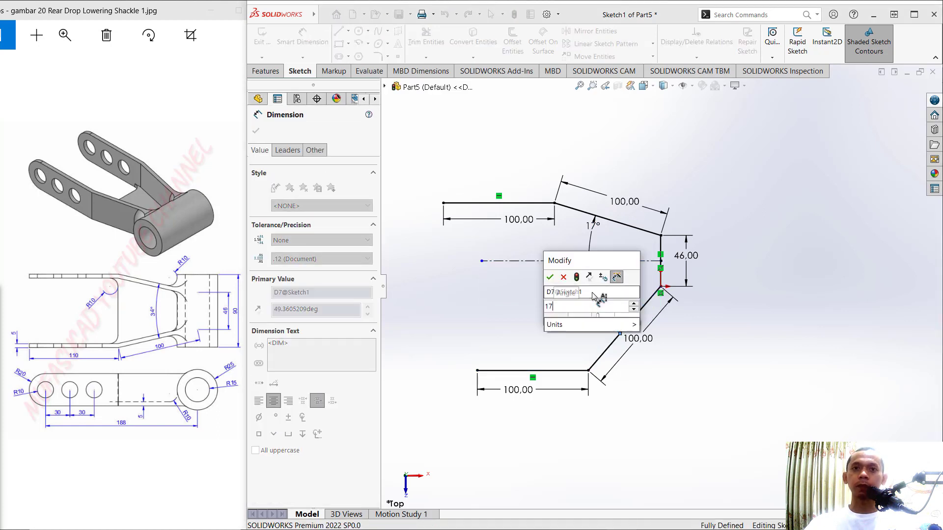
{"action": "key", "text": "Return"}
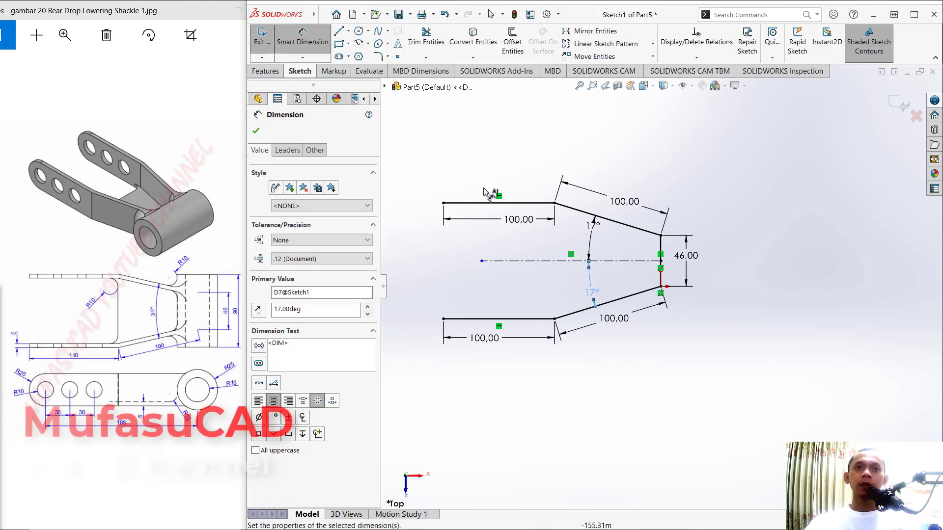
{"action": "scroll", "coordinate": [483, 221], "scroll_direction": "down", "scroll_amount": 1}
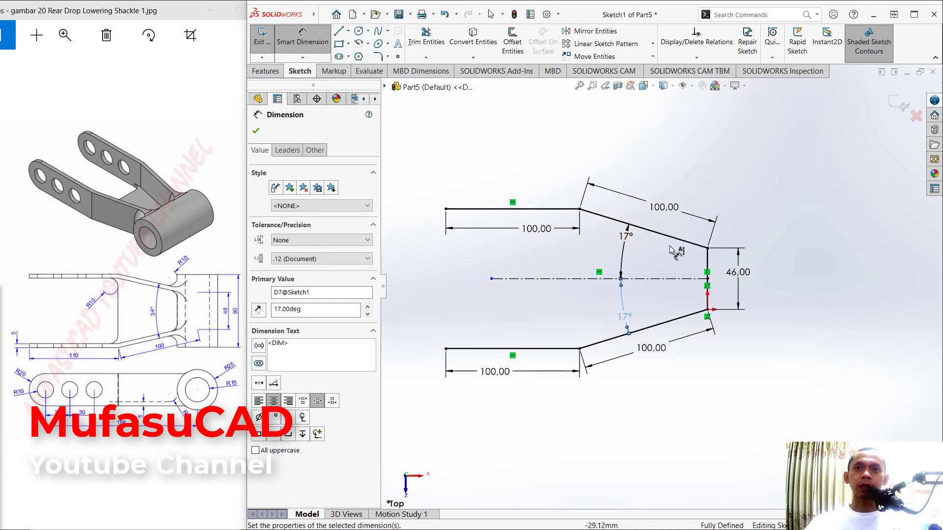
Offset the bent profile chain 5 mm to the inside with Reverse checked
{"action": "left_click", "coordinate": [512, 44]}
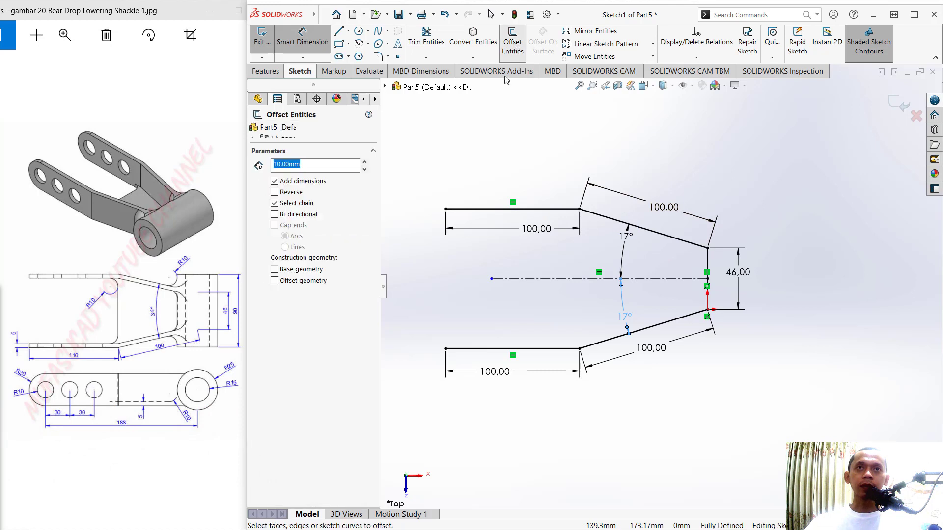
{"action": "left_click", "coordinate": [528, 209]}
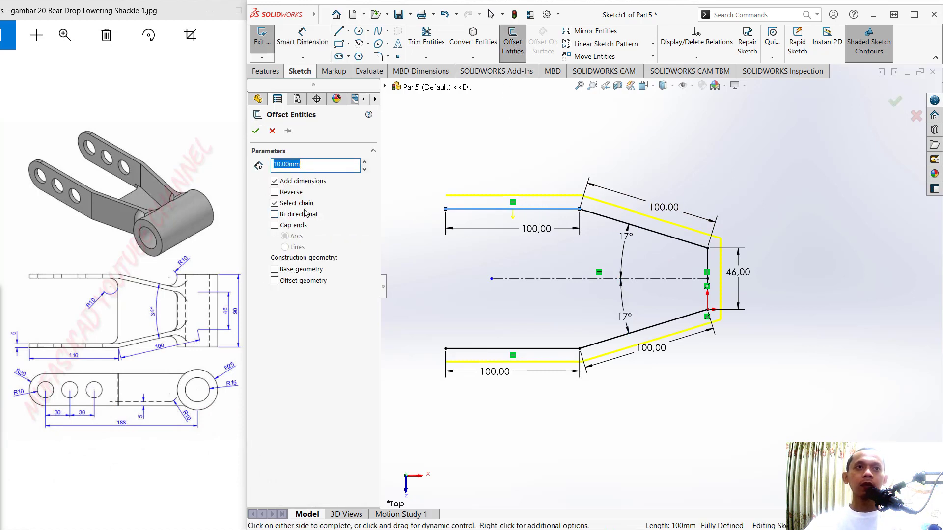
{"action": "left_click", "coordinate": [275, 192]}
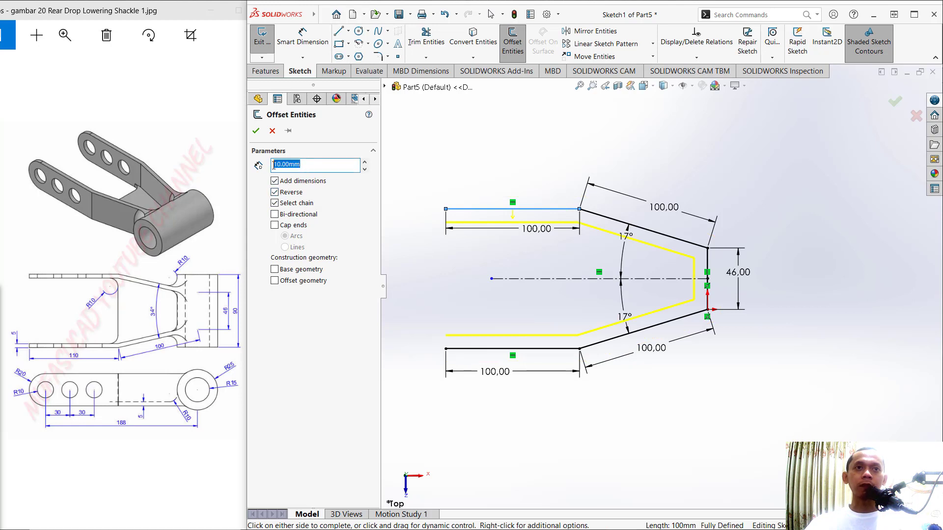
{"action": "key", "text": "Return"}
{"action": "left_click", "coordinate": [256, 131]}
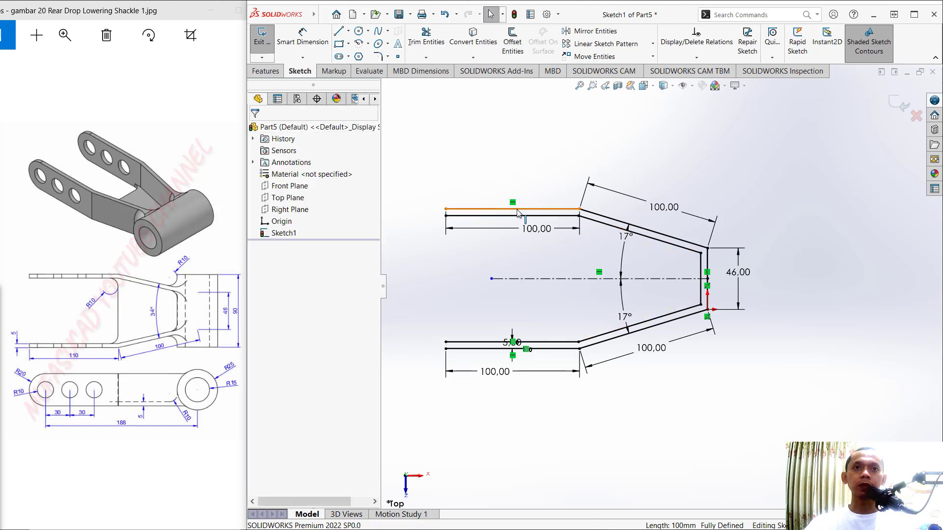
Close the top-left and bottom-left open ends of the profile with short lines
{"action": "left_click", "coordinate": [340, 32]}
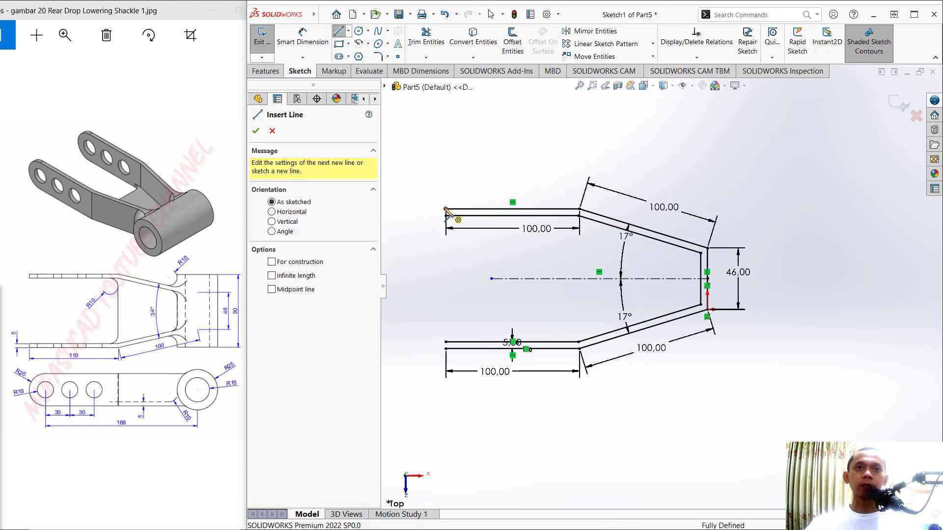
{"action": "left_click_drag", "start_coordinate": [445, 208], "coordinate": [445, 216]}
{"action": "left_click_drag", "start_coordinate": [445, 349], "coordinate": [446, 342]}
{"action": "key", "text": "Escape"}
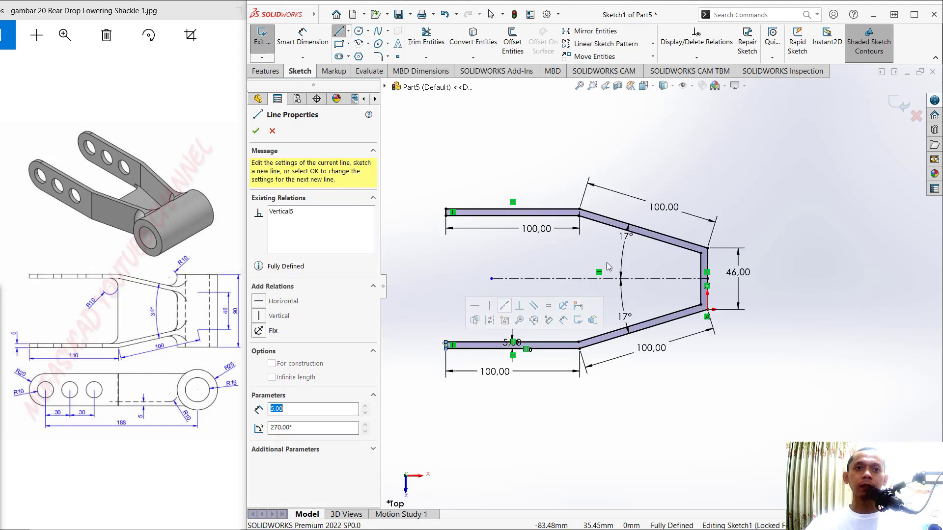
{"action": "scroll", "coordinate": [800, 242], "scroll_direction": "down", "scroll_amount": 2}
{"action": "scroll", "coordinate": [800, 242], "scroll_direction": "up", "scroll_amount": 1}
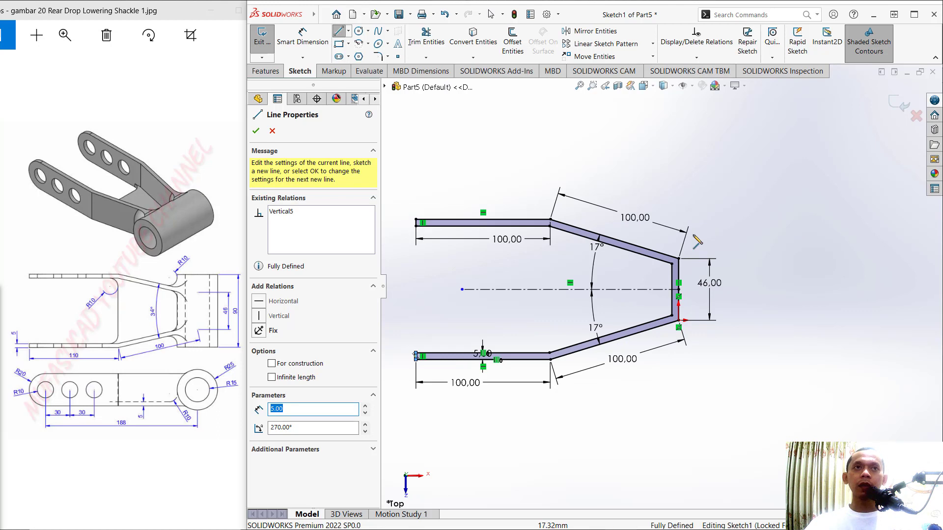
Draw a separate vertical line to the right of the profile
{"action": "left_click", "coordinate": [775, 228]}
{"action": "left_click", "coordinate": [776, 376]}
{"action": "key", "text": "Escape"}
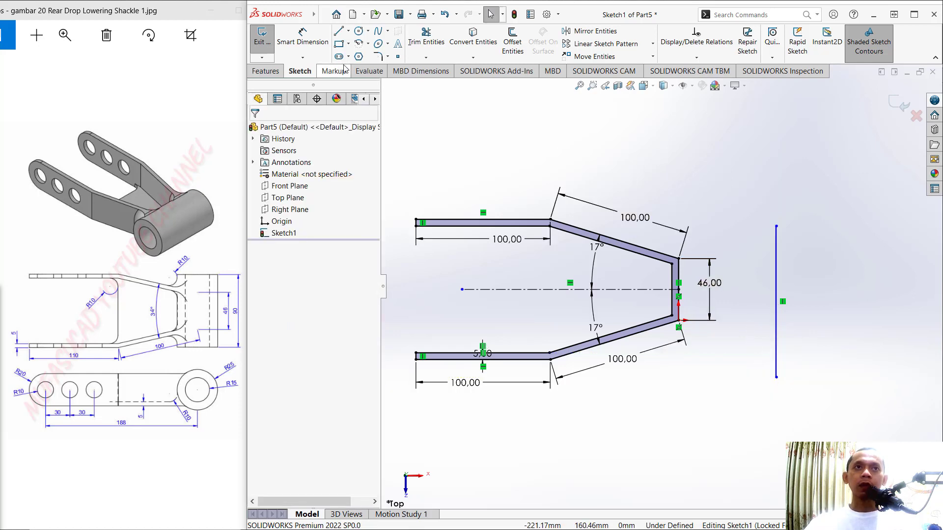
Dimension the vertical line 90 mm long and 45 mm vertically from the closed end's midpoint
{"action": "left_click", "coordinate": [302, 37]}
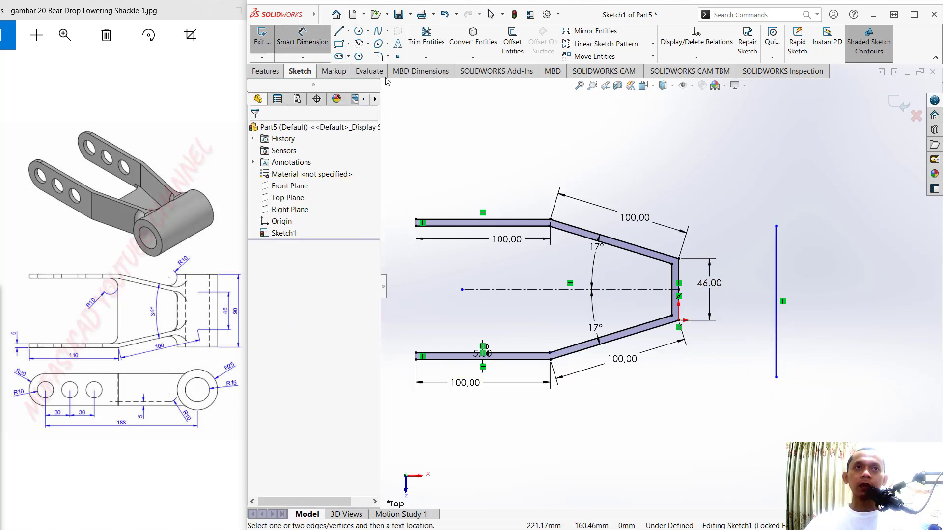
{"action": "left_click", "coordinate": [776, 276]}
{"action": "left_click", "coordinate": [803, 285]}
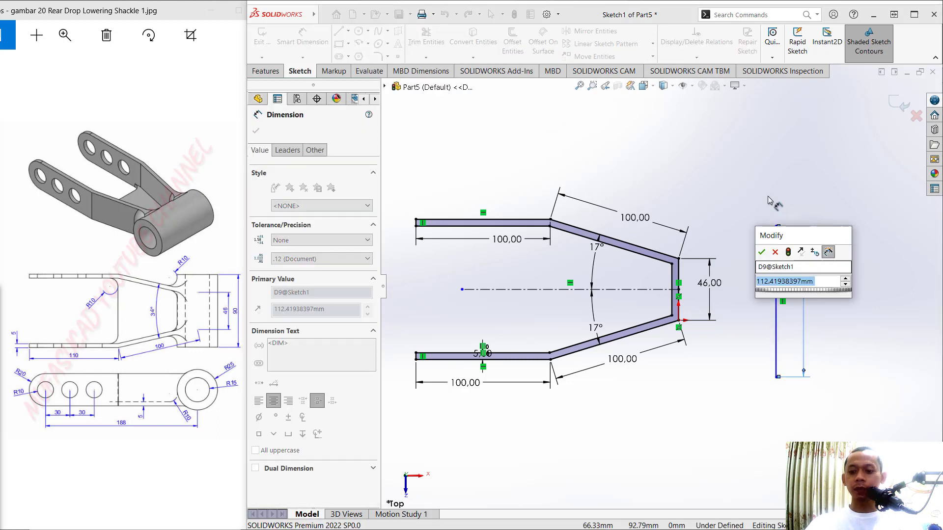
{"action": "type", "text": "90"}
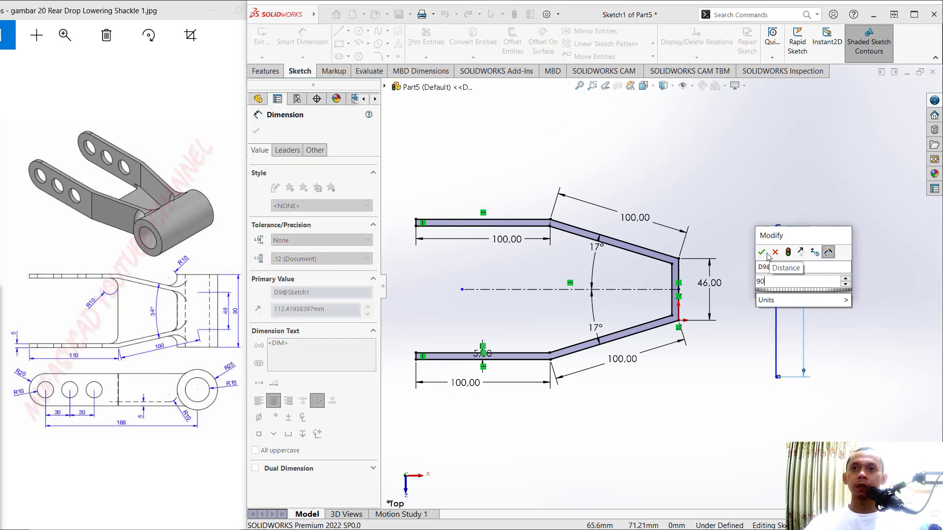
{"action": "left_click", "coordinate": [761, 252]}
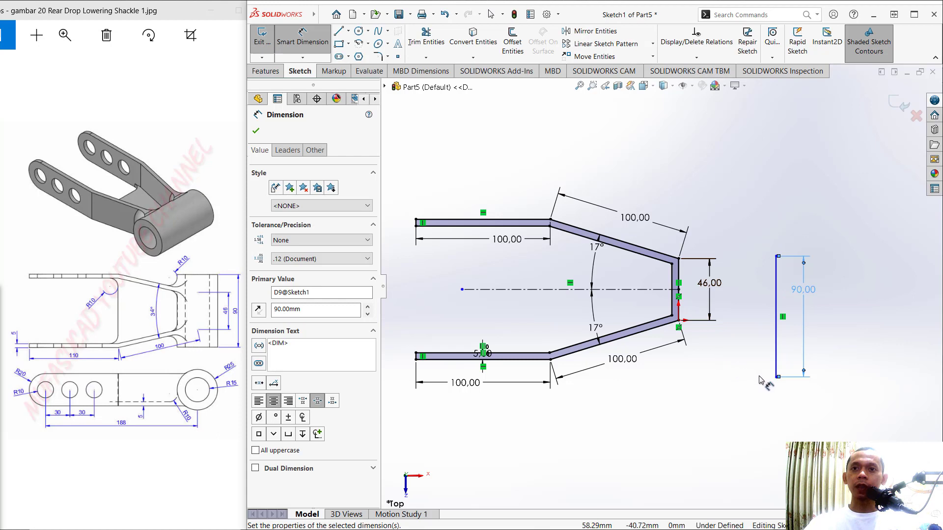
{"action": "left_click", "coordinate": [777, 377]}
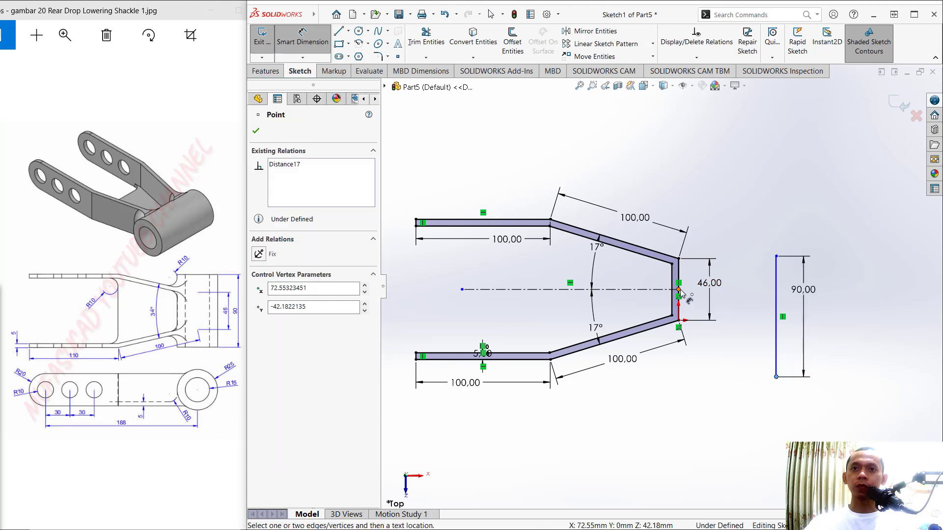
{"action": "left_click", "coordinate": [679, 292]}
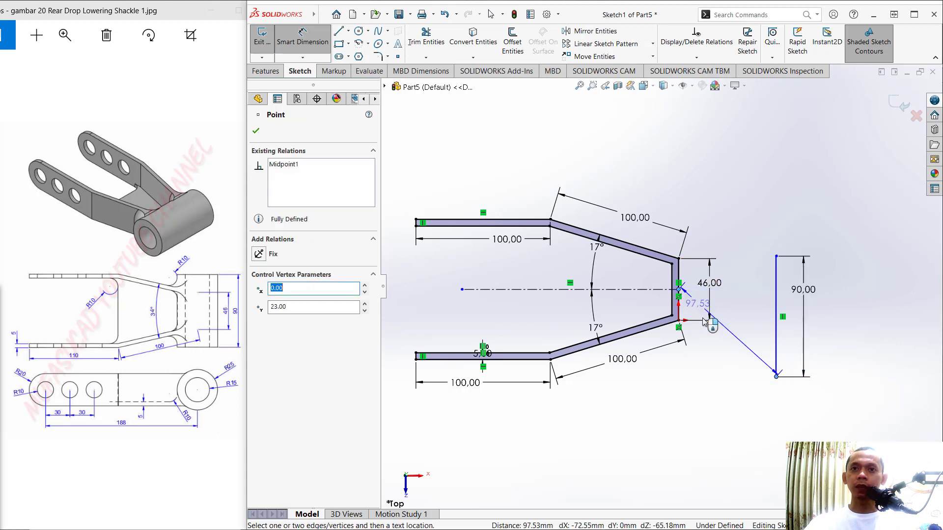
{"action": "left_click", "coordinate": [635, 315]}
{"action": "type", "text": "45"}
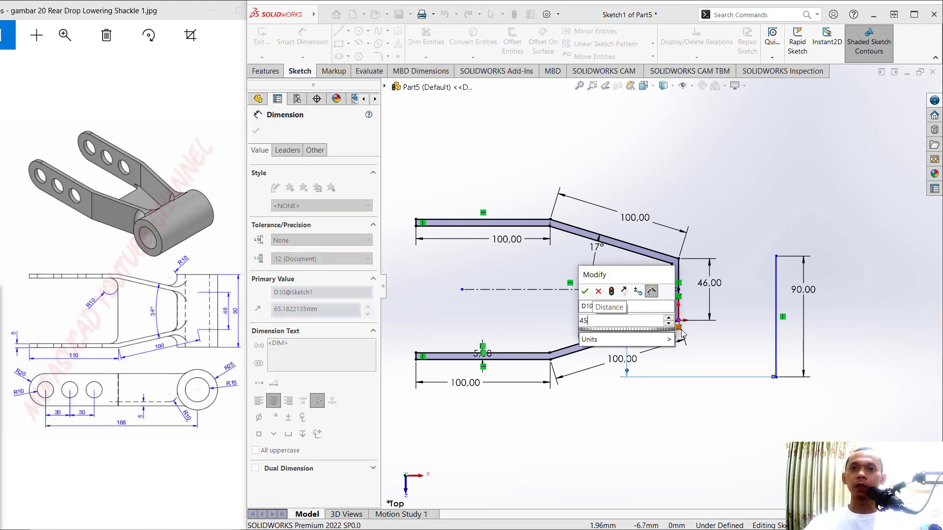
{"action": "key", "text": "Return"}
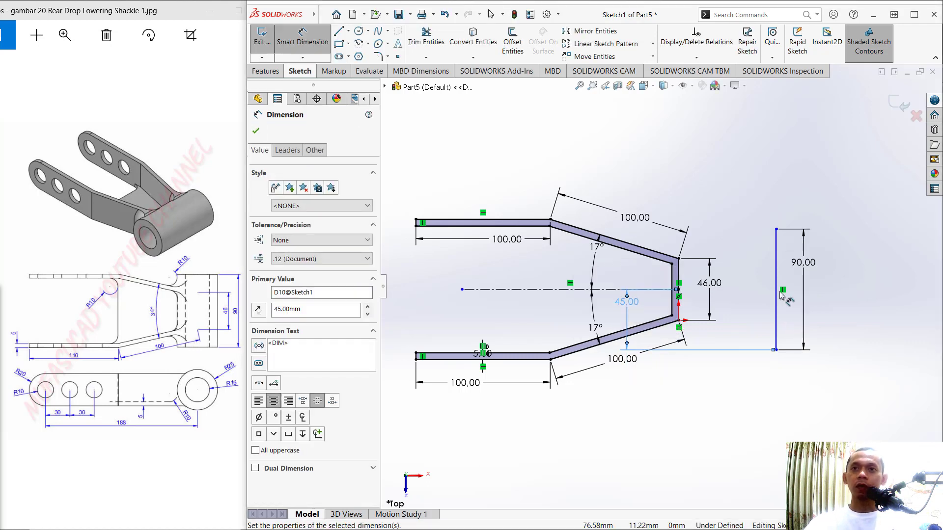
Dimension 25 mm horizontally from the line's top endpoint to the profile's upper right corner
{"action": "left_click", "coordinate": [776, 229]}
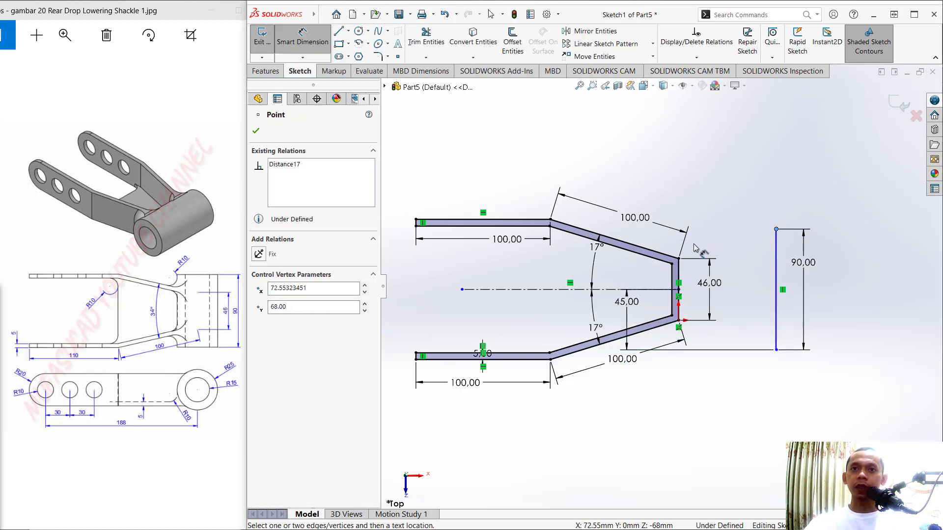
{"action": "left_click", "coordinate": [678, 259]}
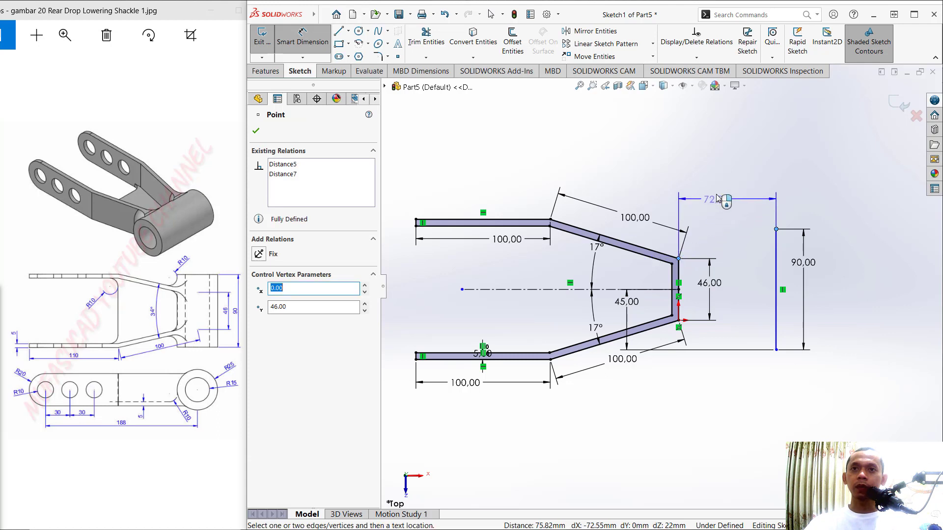
{"action": "left_click", "coordinate": [715, 190]}
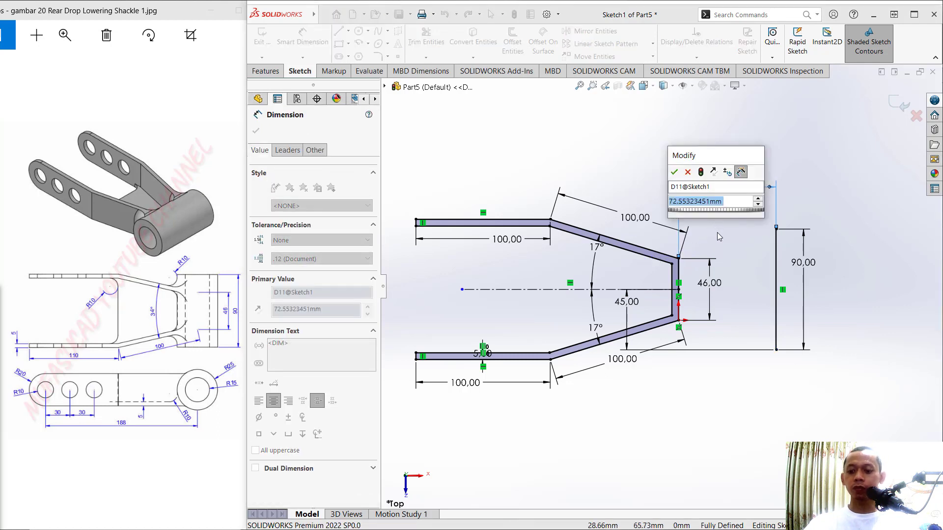
{"action": "type", "text": "25"}
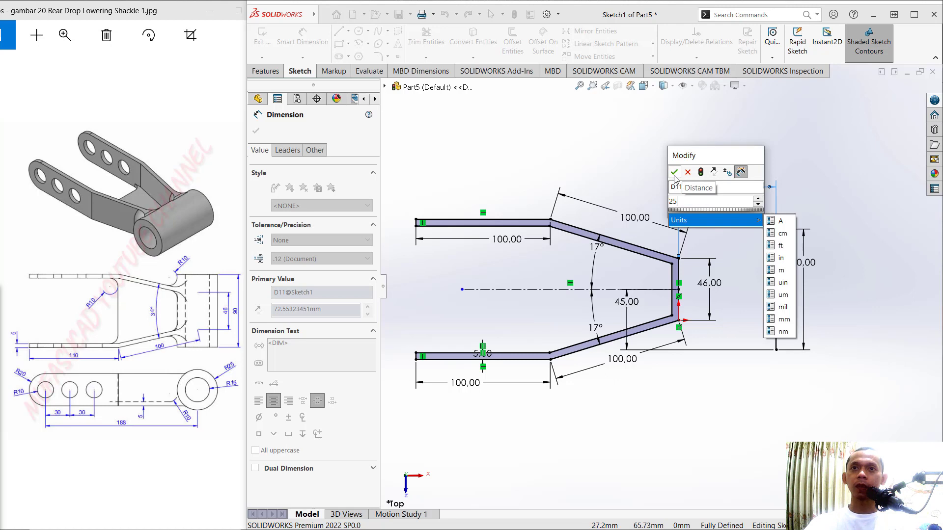
{"action": "key", "text": "Return"}
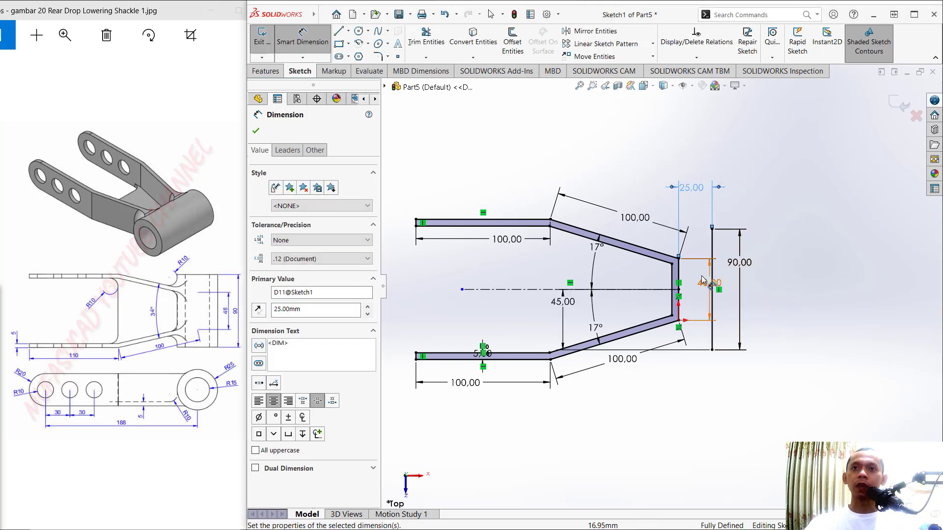
{"action": "scroll", "coordinate": [706, 191], "scroll_direction": "up", "scroll_amount": 3}
{"action": "scroll", "coordinate": [607, 251], "scroll_direction": "down", "scroll_amount": 5}
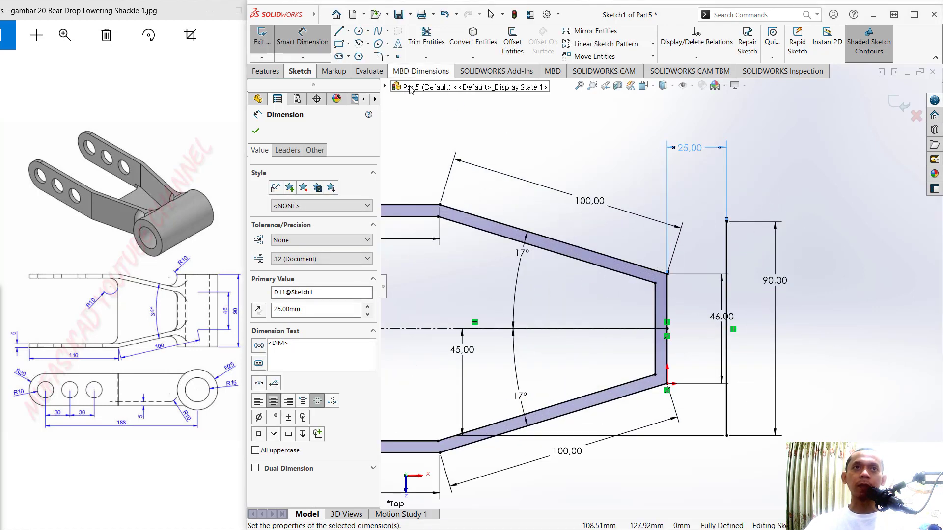
Offset the 90 mm vertical line 10 mm toward the arms
{"action": "left_click", "coordinate": [512, 39]}
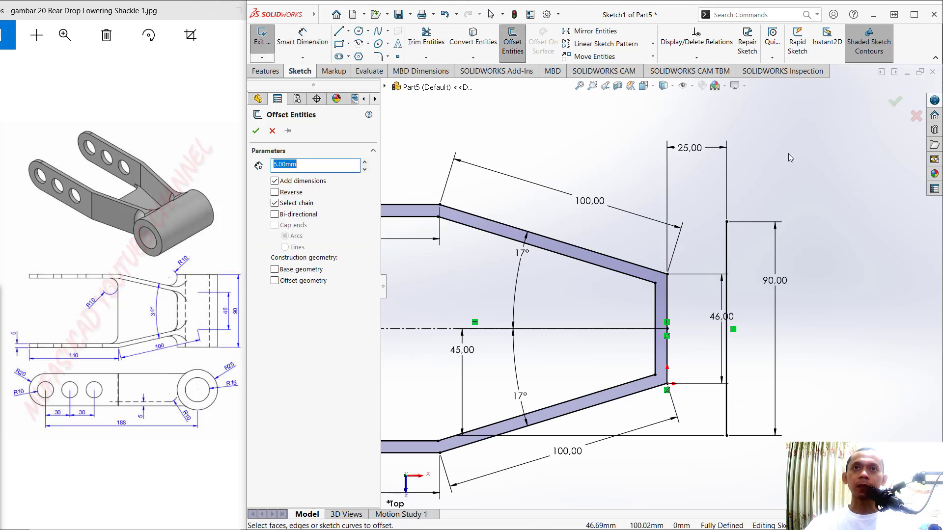
{"action": "left_click", "coordinate": [727, 253]}
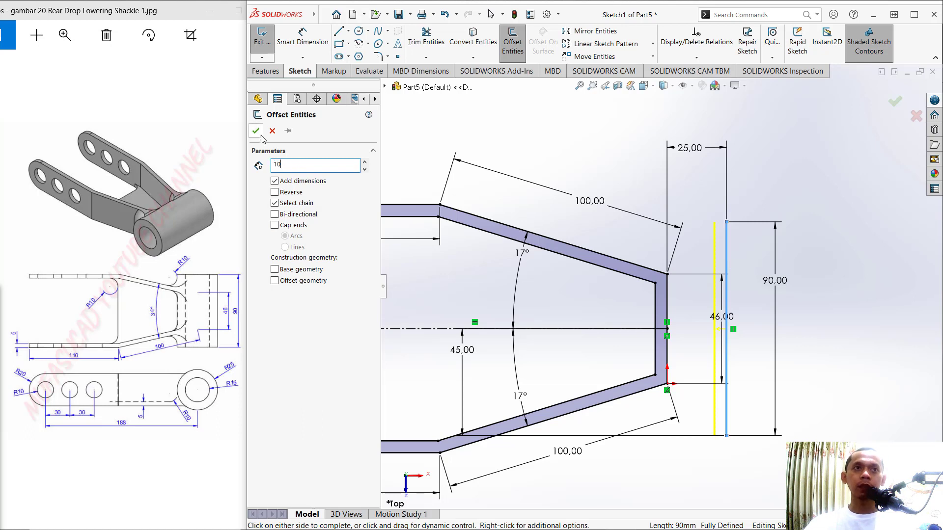
{"action": "key", "text": "Return"}
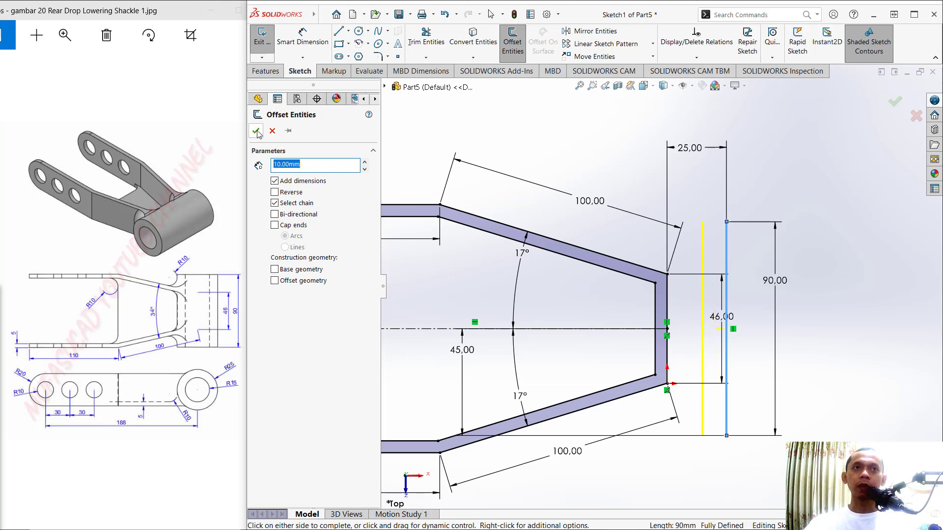
{"action": "left_click", "coordinate": [256, 130]}
{"action": "key", "text": "l"}
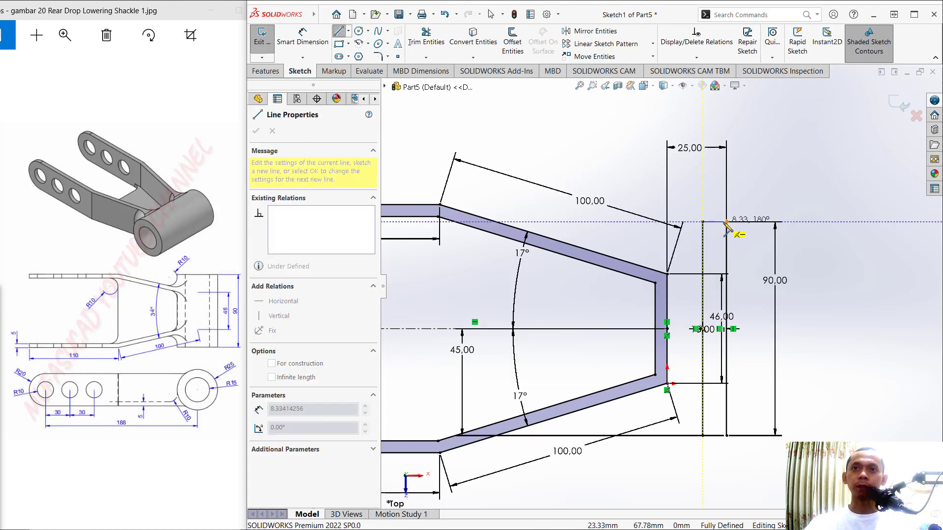
Join the tops and bottoms of the two 90 mm lines into a 10 mm-wide strip and exit the sketch
{"action": "left_click", "coordinate": [727, 222]}
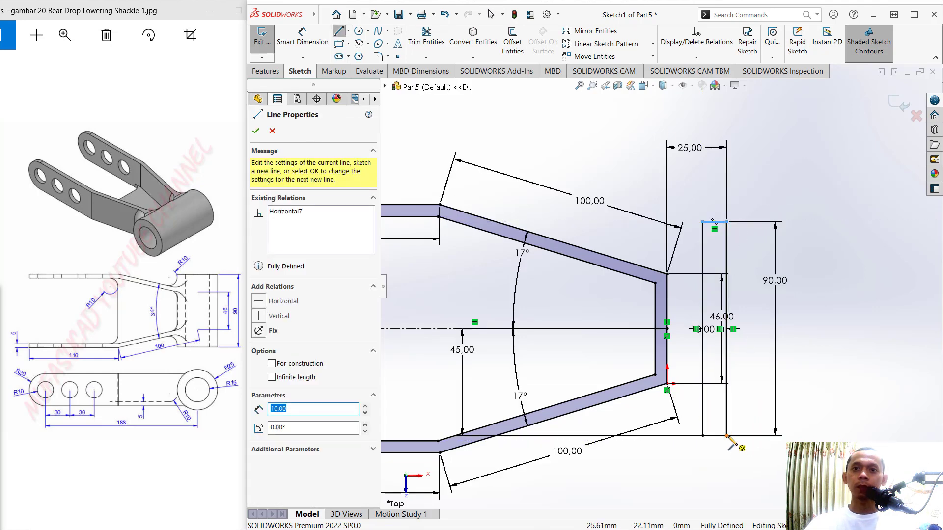
{"action": "left_click", "coordinate": [702, 436]}
{"action": "scroll", "coordinate": [754, 324], "scroll_direction": "down", "scroll_amount": 2}
{"action": "scroll", "coordinate": [753, 324], "scroll_direction": "up", "scroll_amount": 2}
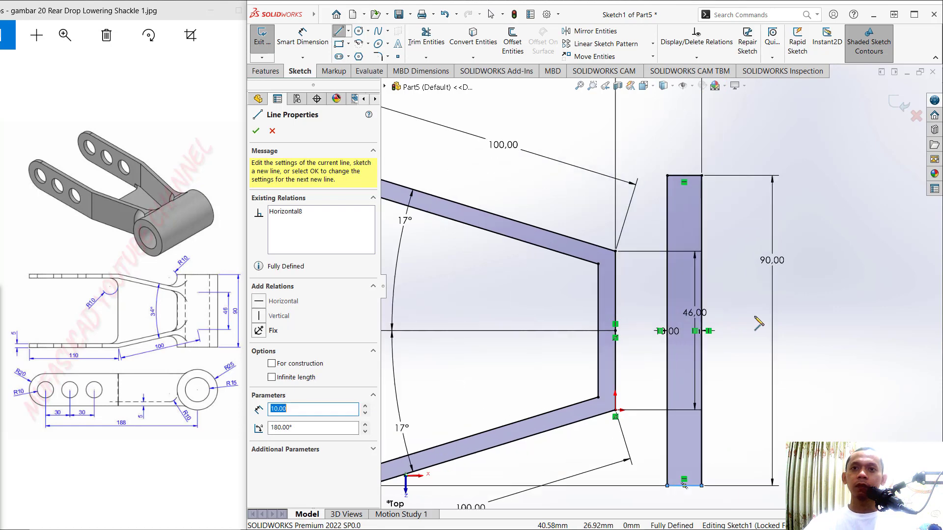
{"action": "scroll", "coordinate": [753, 324], "scroll_direction": "up", "scroll_amount": 3}
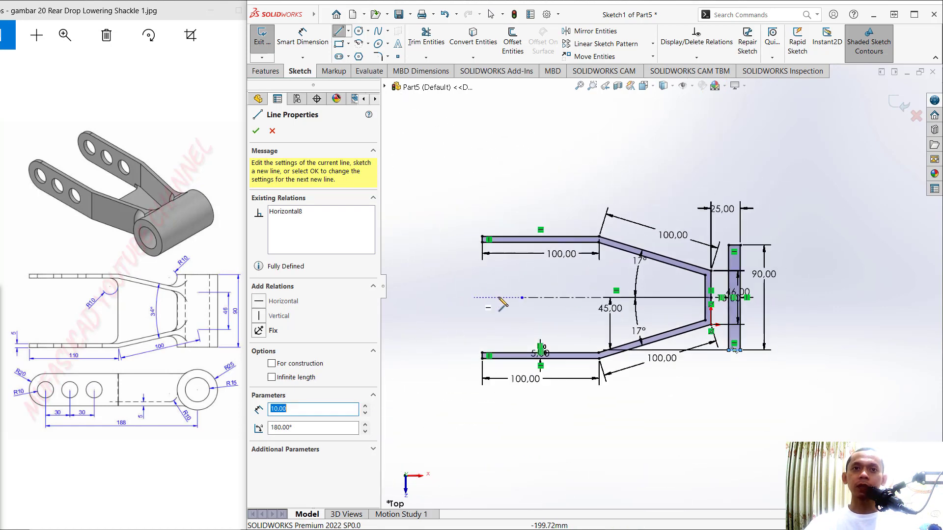
{"action": "scroll", "coordinate": [621, 303], "scroll_direction": "down", "scroll_amount": 2}
{"action": "scroll", "coordinate": [638, 300], "scroll_direction": "up", "scroll_amount": 3}
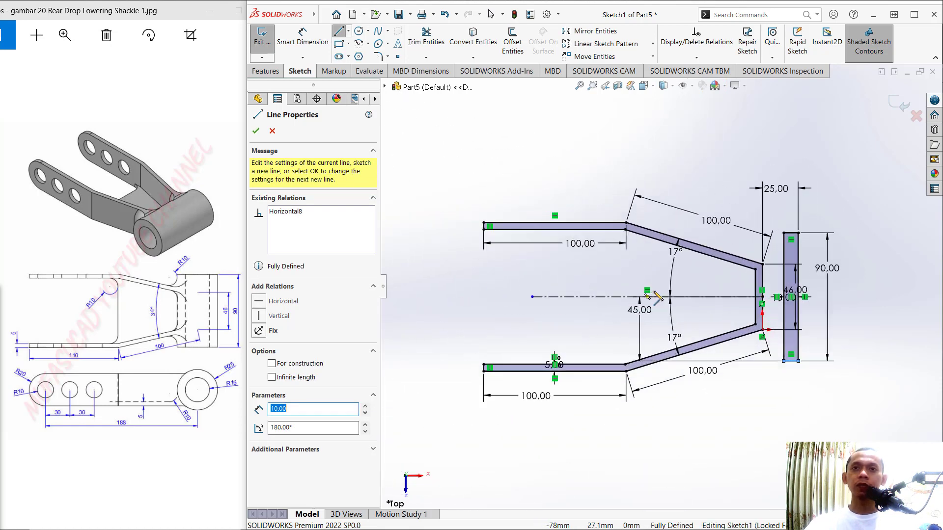
{"action": "scroll", "coordinate": [653, 294], "scroll_direction": "down", "scroll_amount": 3}
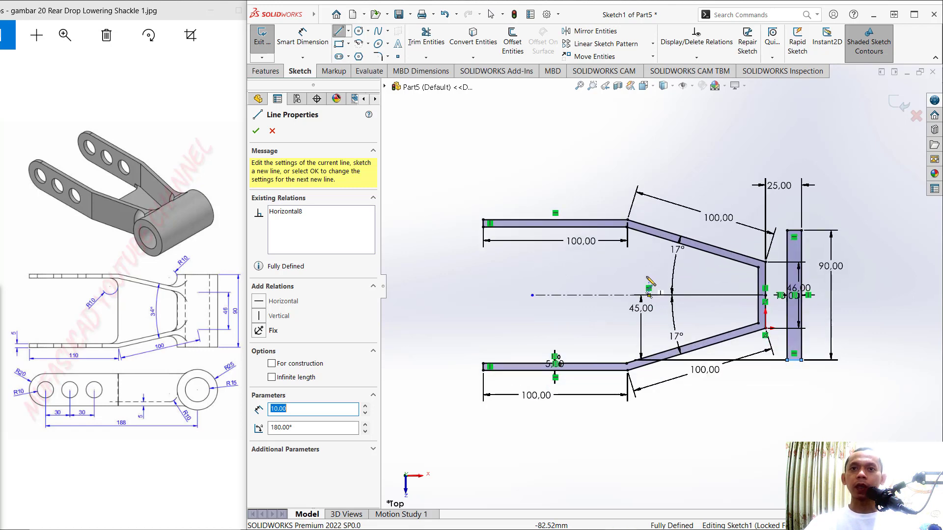
{"action": "mouse_move", "coordinate": [649, 294]}
{"action": "middle_mouse_down"}
{"action": "mouse_move", "coordinate": [647, 342]}
{"action": "mouse_move", "coordinate": [665, 270]}
{"action": "mouse_move", "coordinate": [673, 305]}
{"action": "mouse_move", "coordinate": [666, 280]}
{"action": "mouse_move", "coordinate": [666, 293]}
{"action": "middle_mouse_up"}
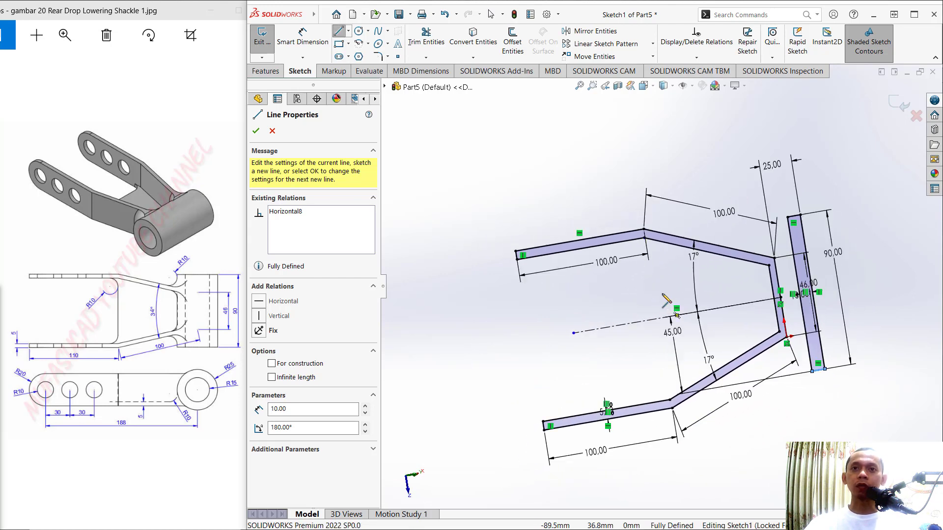
{"action": "middle_click_drag", "start_coordinate": [662, 307], "coordinate": [628, 282]}
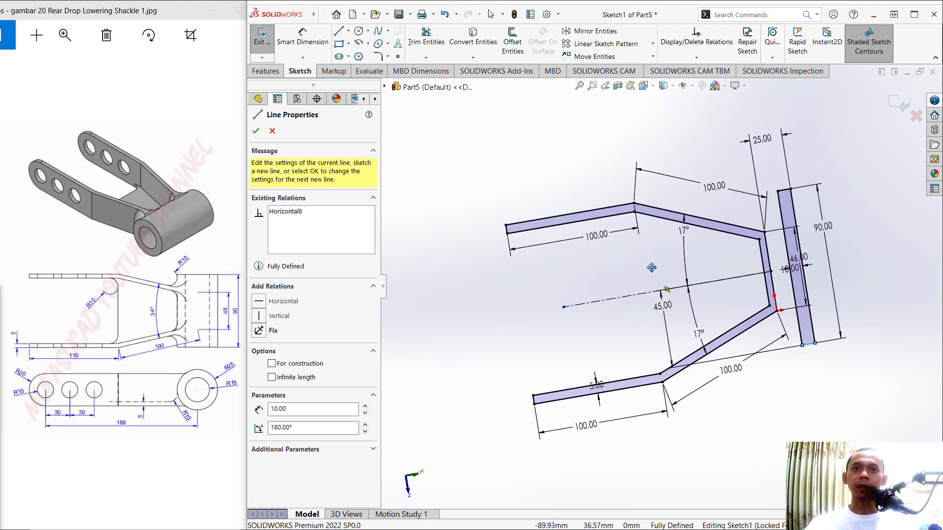
{"action": "key", "text": "l"}
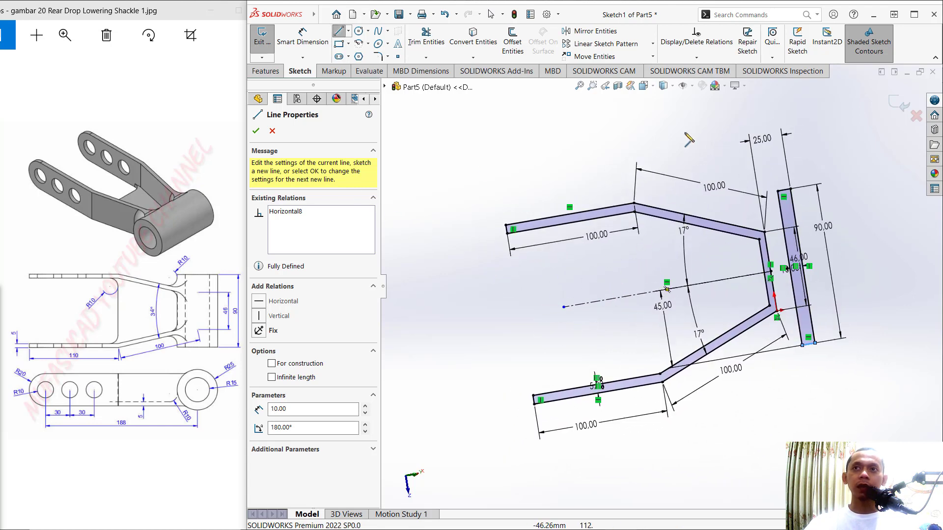
{"action": "left_click", "coordinate": [902, 112]}
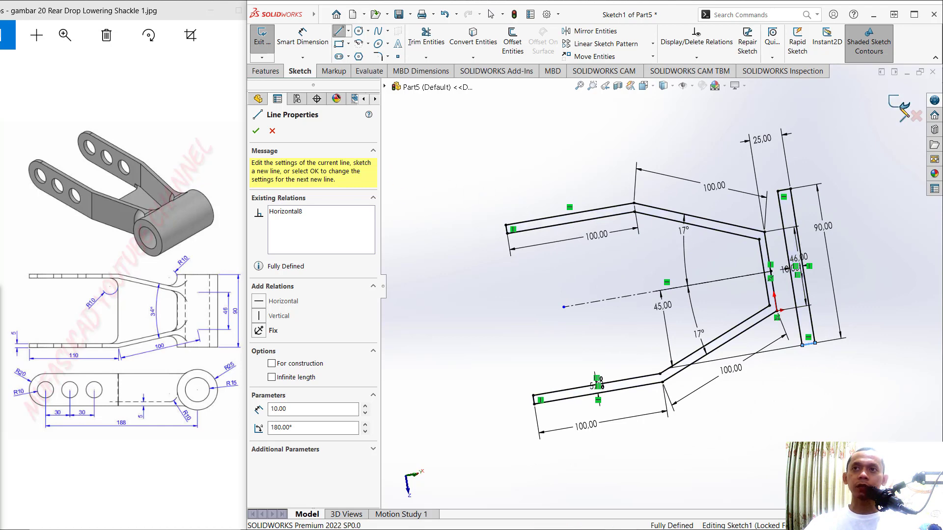
Boss-extrude Sketch1 20 mm in Direction 1 and 20 mm in Direction 2
{"action": "left_click", "coordinate": [699, 148]}
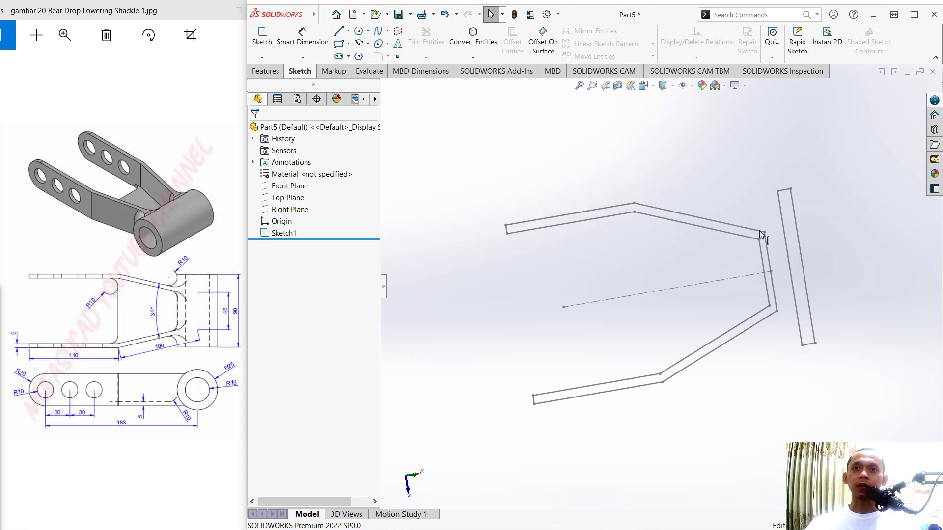
{"action": "left_click", "coordinate": [267, 72]}
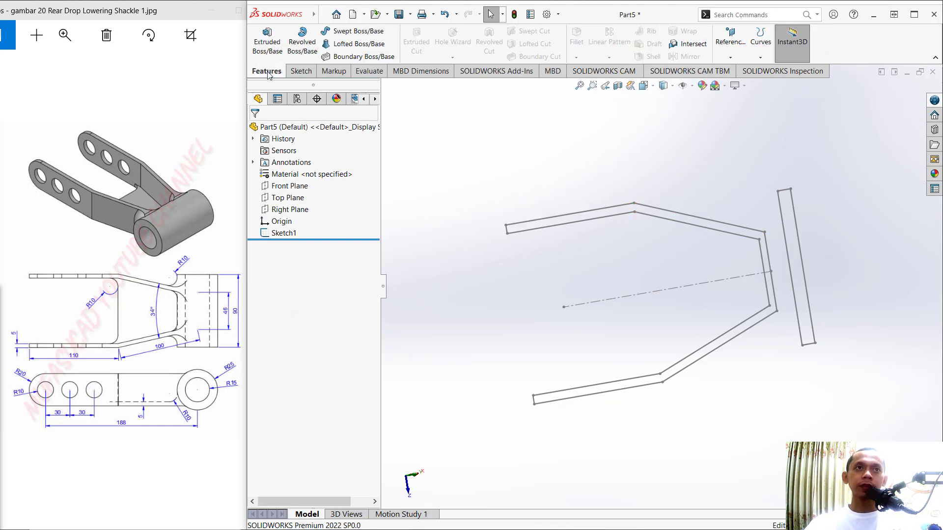
{"action": "left_click", "coordinate": [267, 43]}
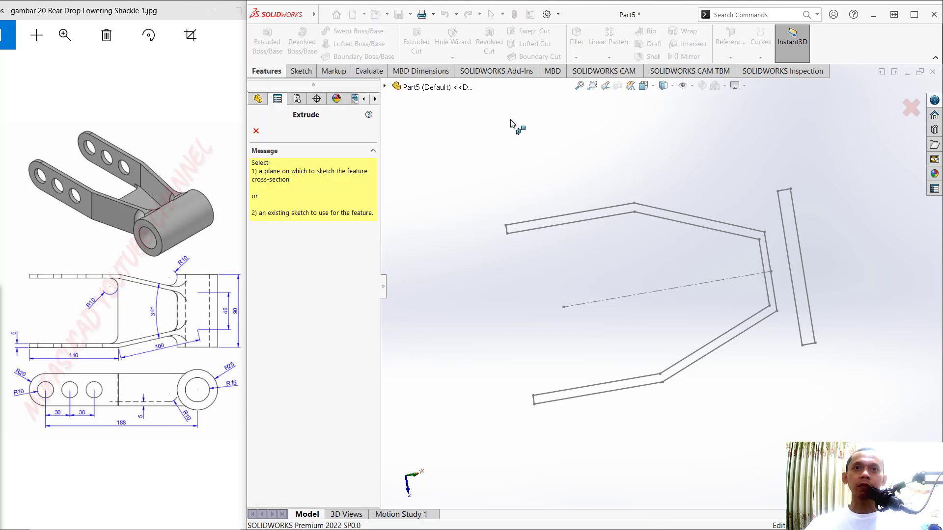
{"action": "left_click", "coordinate": [583, 214]}
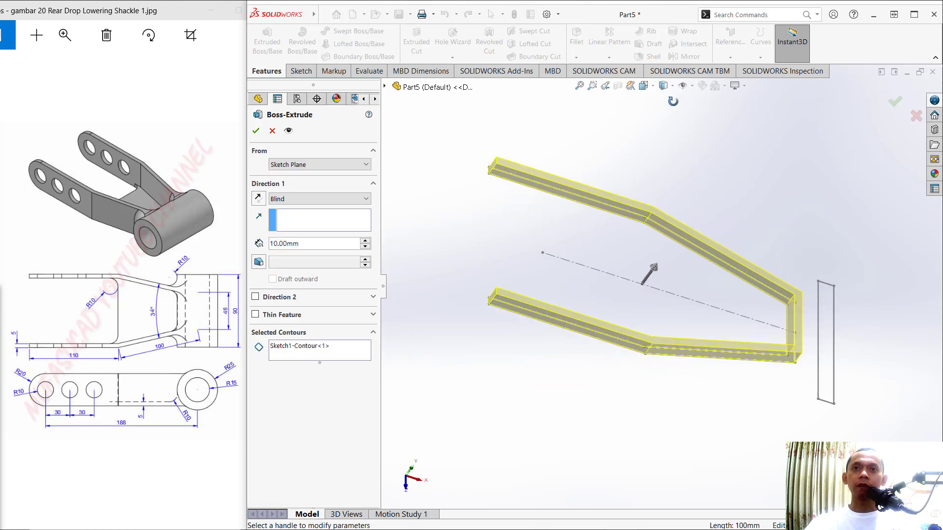
{"action": "left_click", "coordinate": [255, 297]}
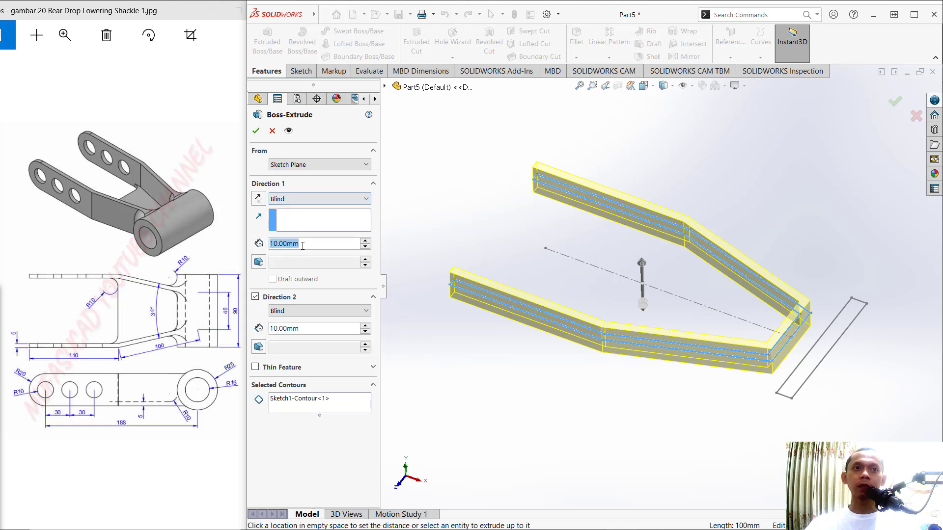
{"action": "type", "text": "20"}
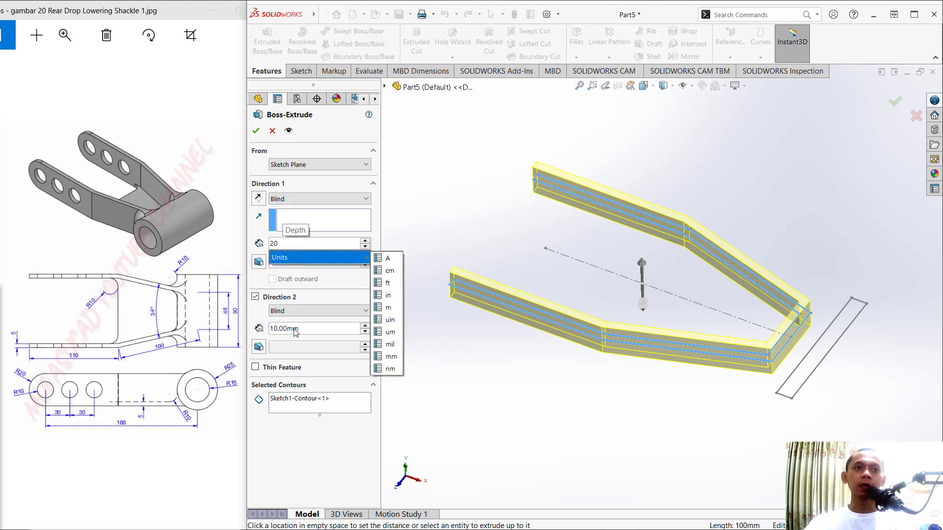
{"action": "left_click", "coordinate": [311, 329]}
{"action": "type", "text": "20"}
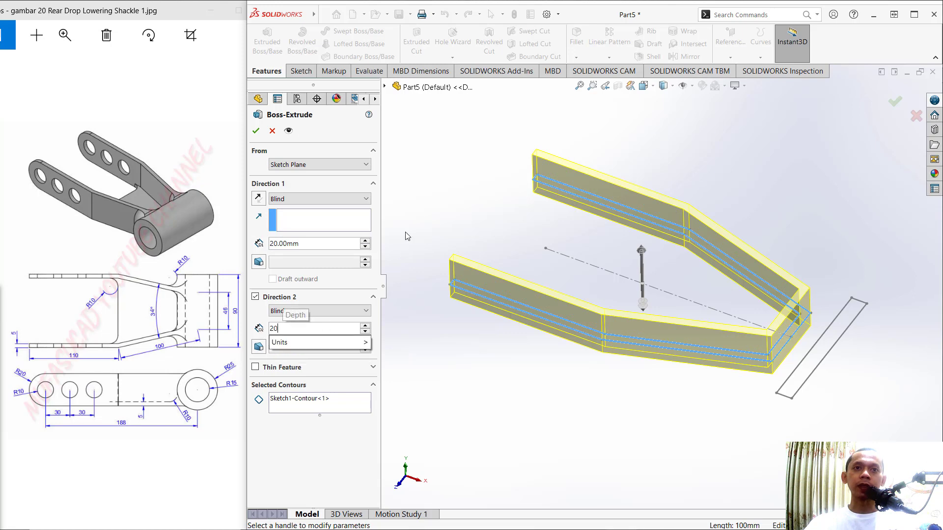
{"action": "key", "text": "Return"}
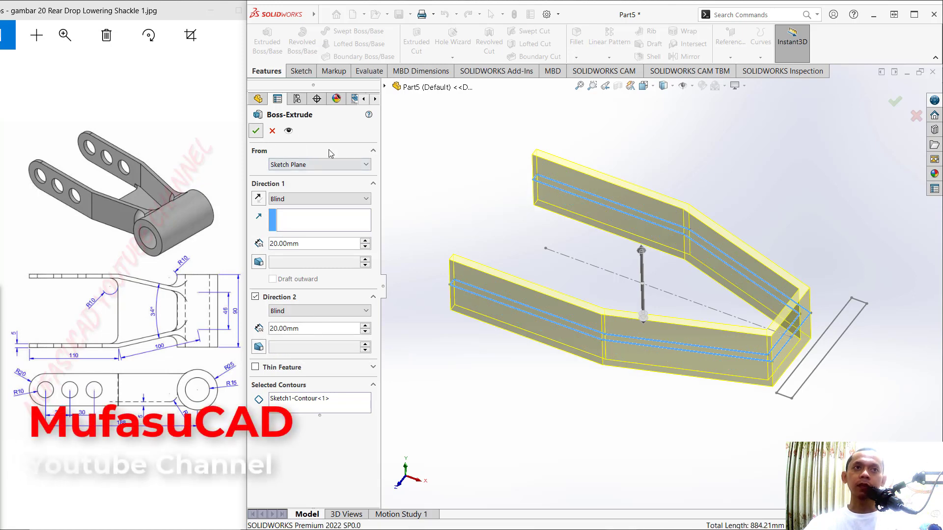
{"action": "left_click", "coordinate": [256, 130]}
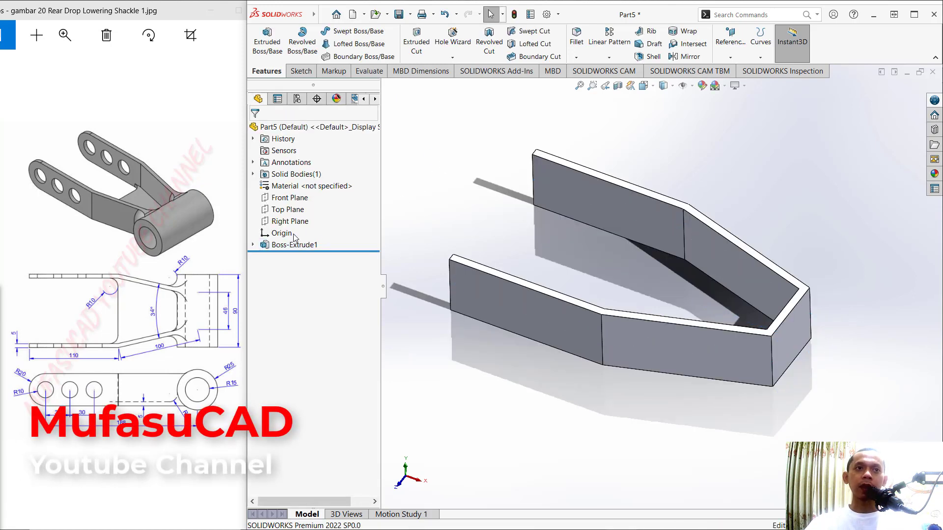
Show Sketch1 under Boss-Extrude1 so the arm outline stays visible beside the solid
{"action": "left_click", "coordinate": [253, 245]}
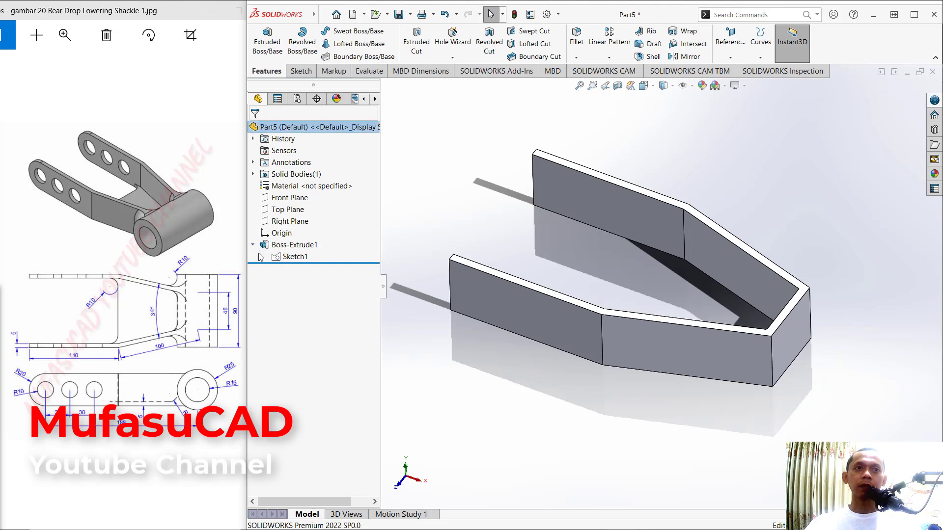
{"action": "left_click", "coordinate": [296, 256]}
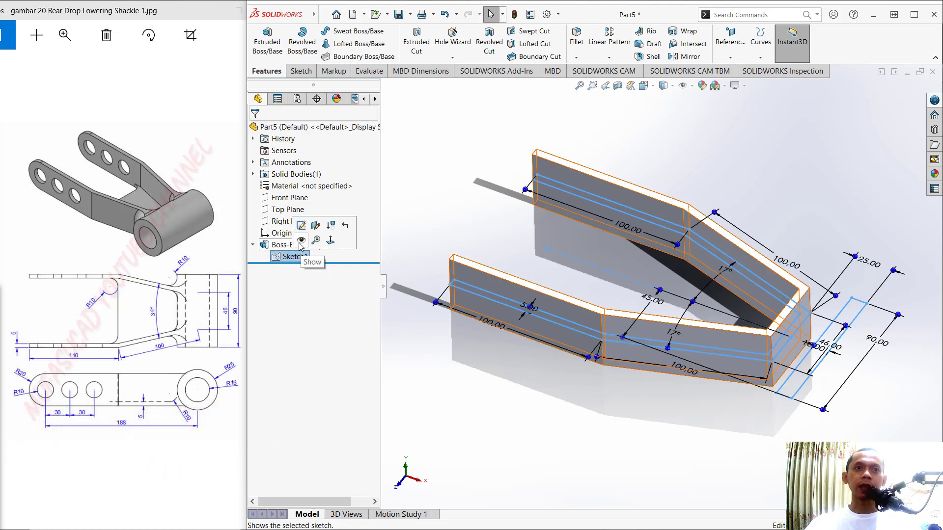
{"action": "left_click", "coordinate": [302, 241]}
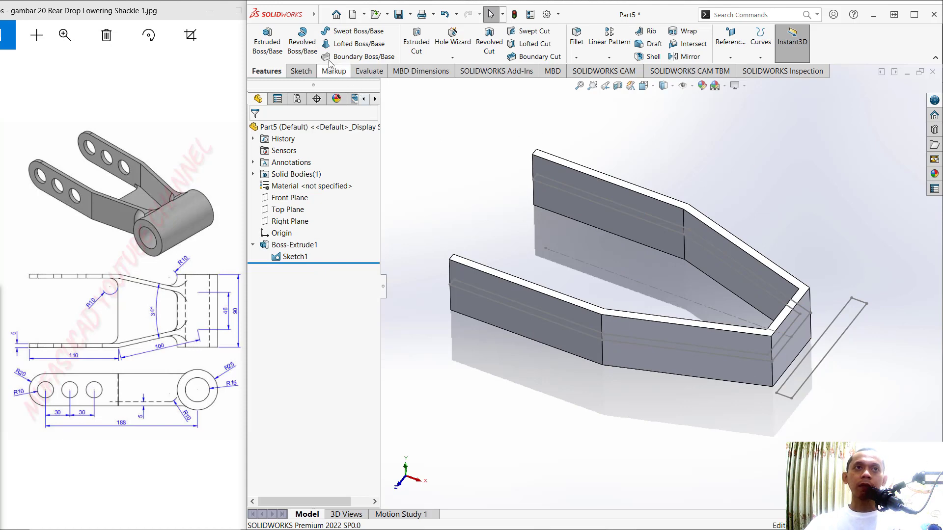
Revolve Sketch1-Region<1> a full 360° Blind about Line3@Sketch1 into the cylindrical boss
{"action": "left_click", "coordinate": [302, 44]}
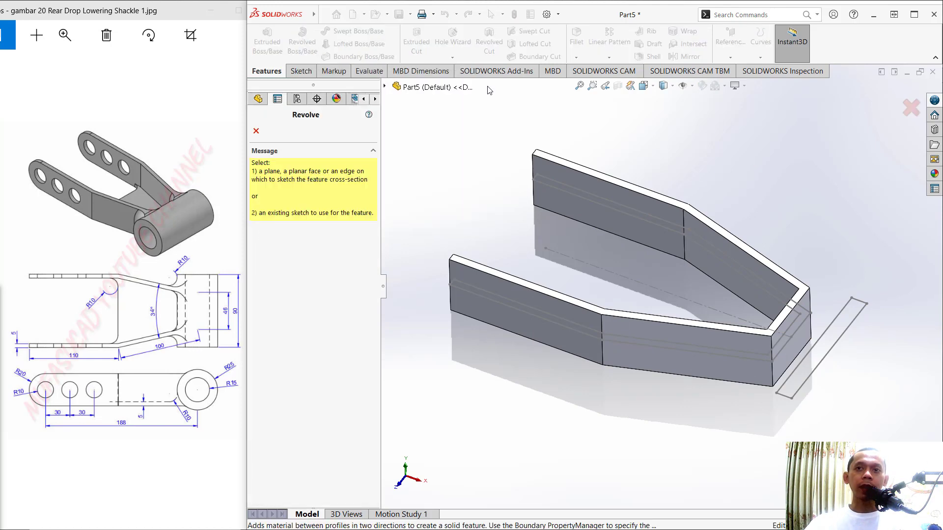
{"action": "left_click", "coordinate": [848, 328]}
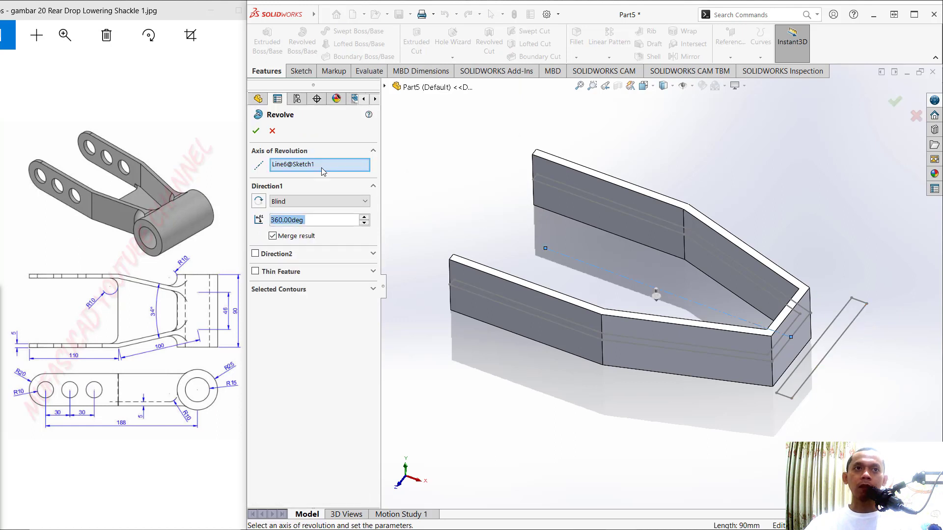
{"action": "left_click", "coordinate": [315, 167]}
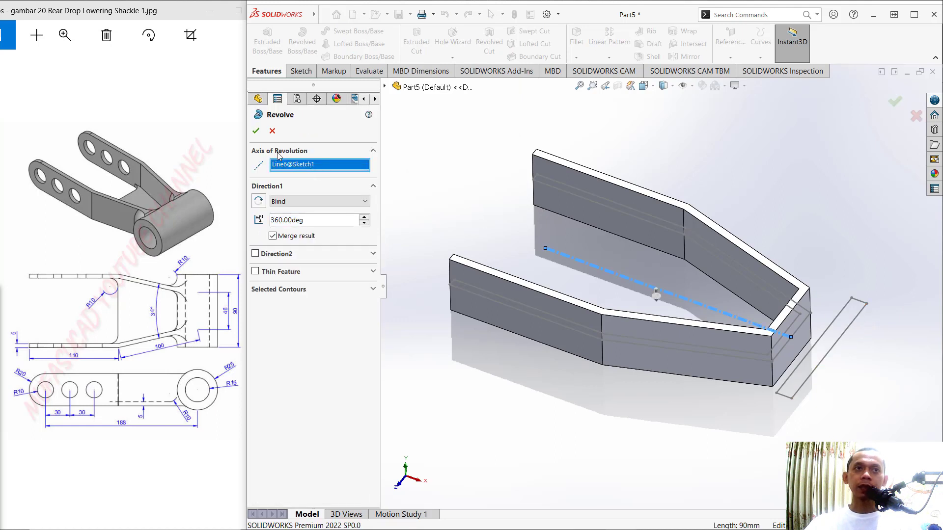
{"action": "left_click", "coordinate": [804, 326]}
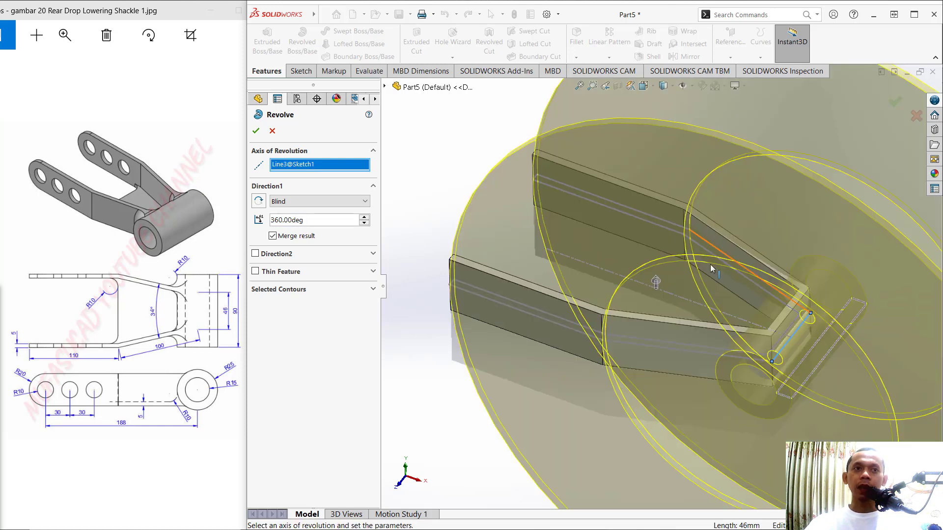
{"action": "left_click", "coordinate": [374, 290]}
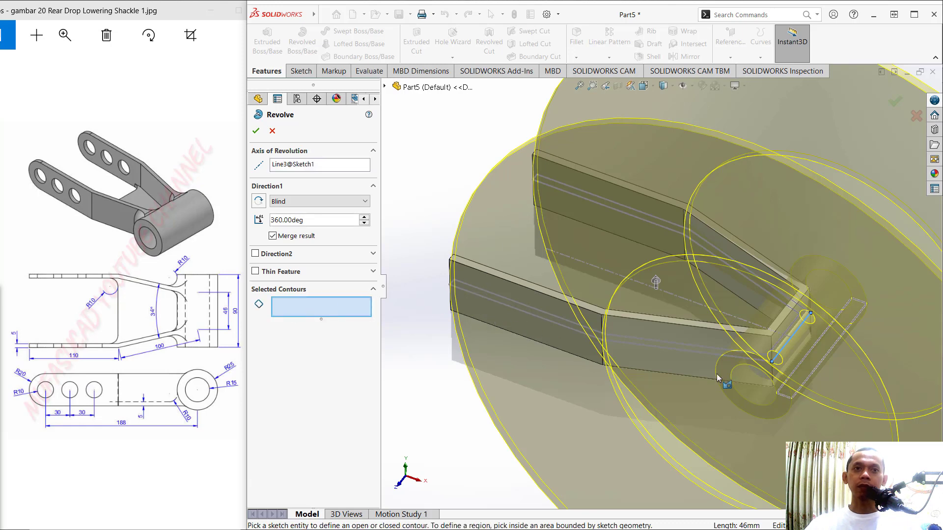
{"action": "left_click", "coordinate": [818, 354]}
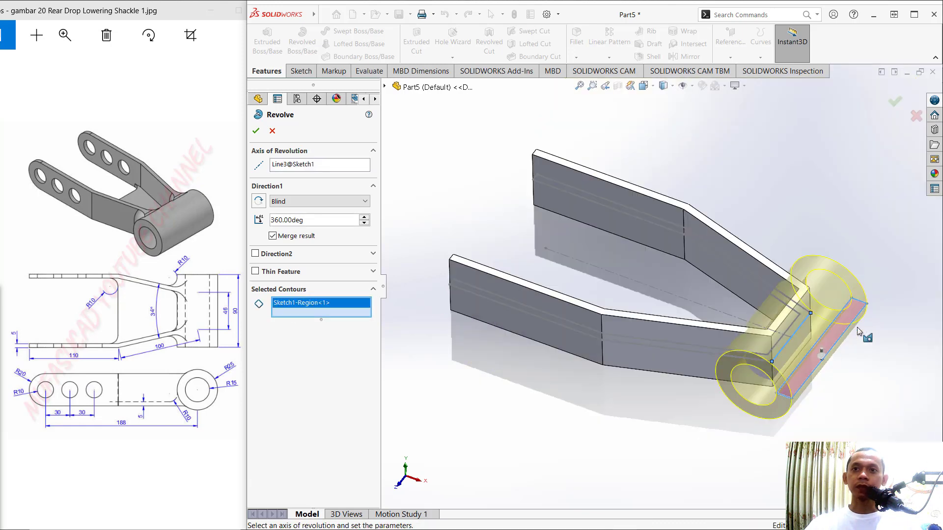
{"action": "scroll", "coordinate": [908, 300], "scroll_direction": "down", "scroll_amount": 4}
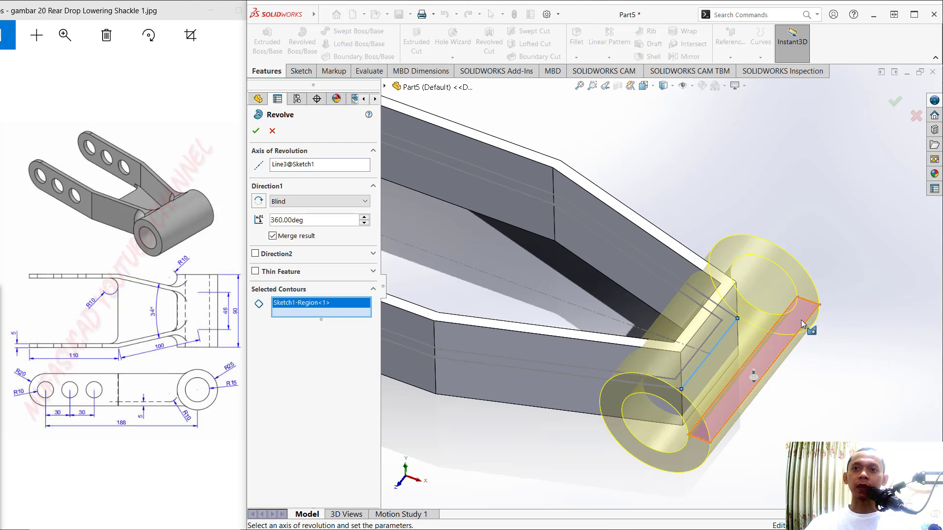
{"action": "left_click", "coordinate": [254, 134]}
{"action": "middle_click_drag", "start_coordinate": [715, 188], "coordinate": [824, 174]}
{"action": "left_click", "coordinate": [824, 175]}
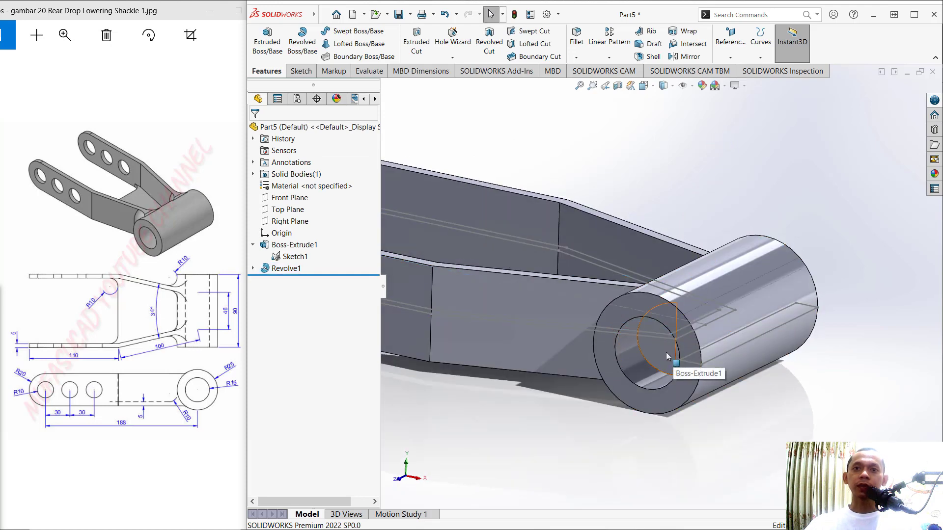
On the boss end face, sketch a radius 15 circle centred on the origin
{"action": "left_click", "coordinate": [629, 305]}
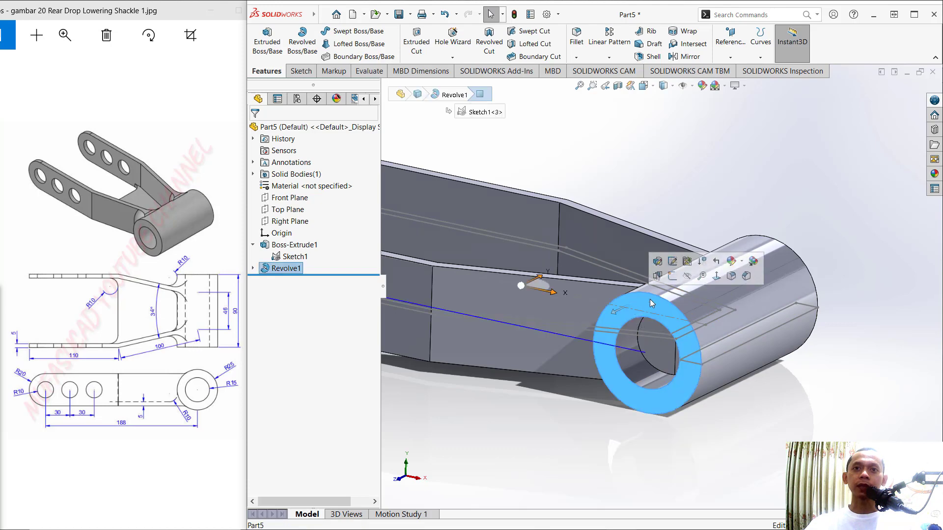
{"action": "left_click", "coordinate": [301, 71]}
{"action": "left_click", "coordinate": [262, 37]}
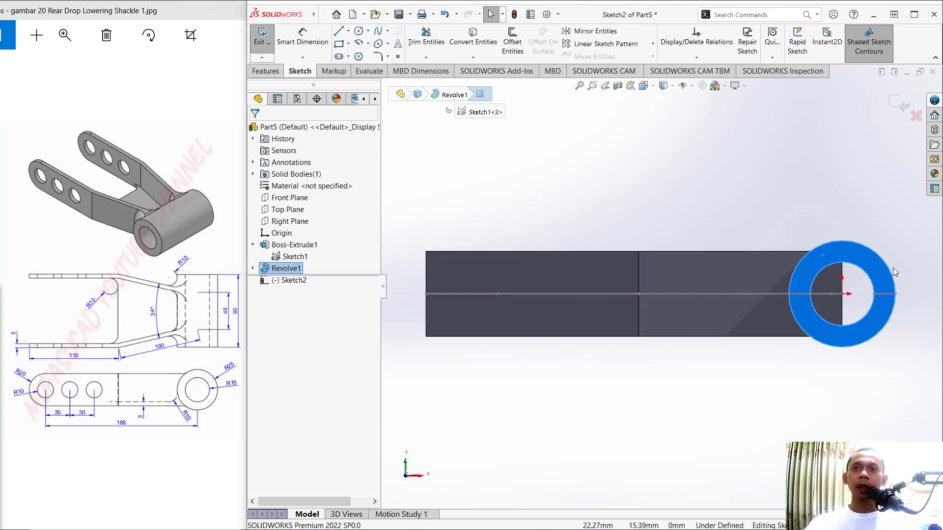
{"action": "scroll", "coordinate": [891, 265], "scroll_direction": "up", "scroll_amount": 4}
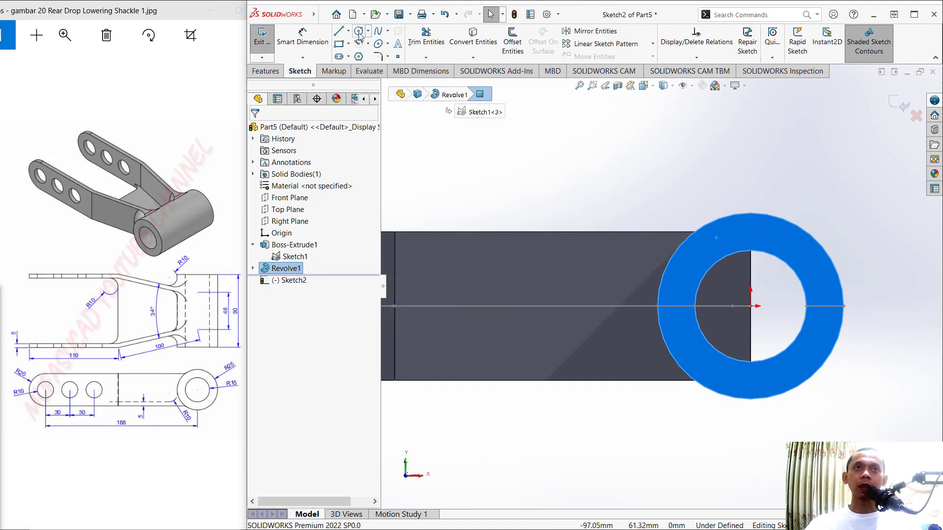
{"action": "left_click", "coordinate": [360, 31]}
{"action": "left_click", "coordinate": [750, 305]}
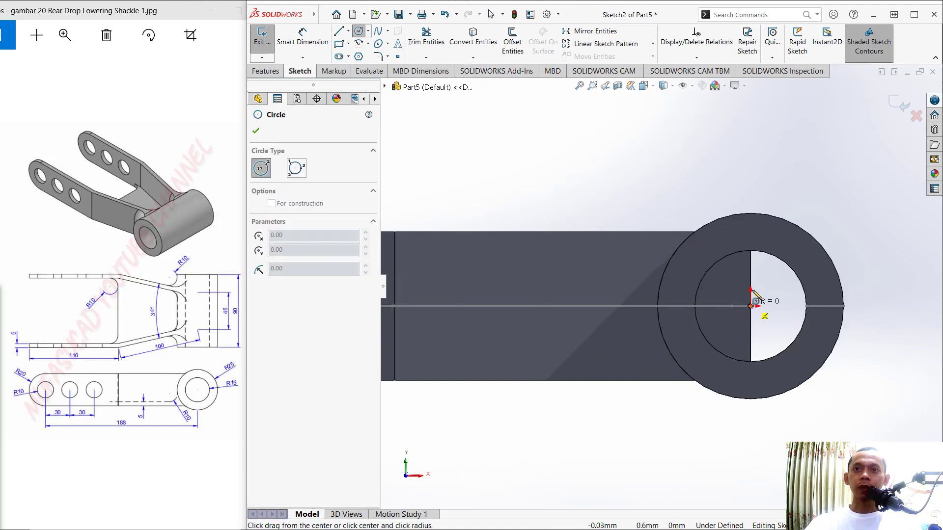
{"action": "left_click", "coordinate": [780, 261]}
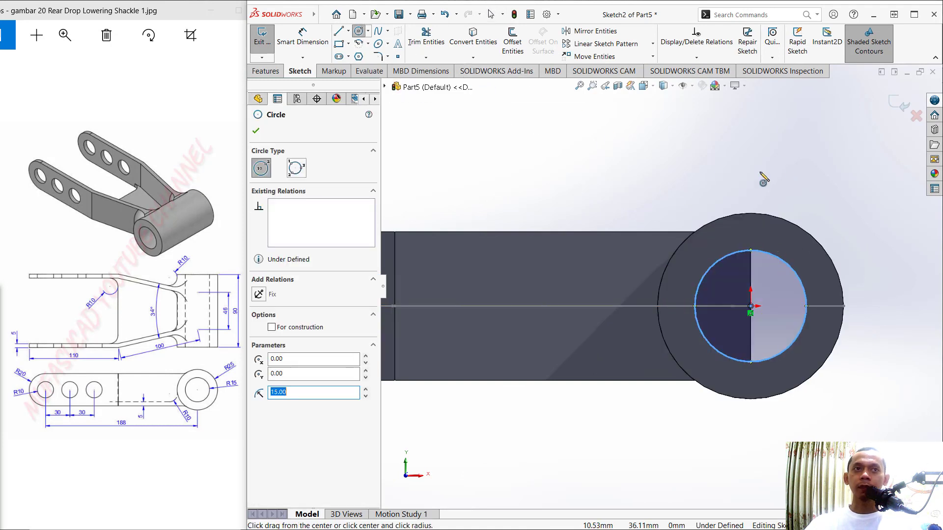
{"action": "left_click", "coordinate": [255, 131]}
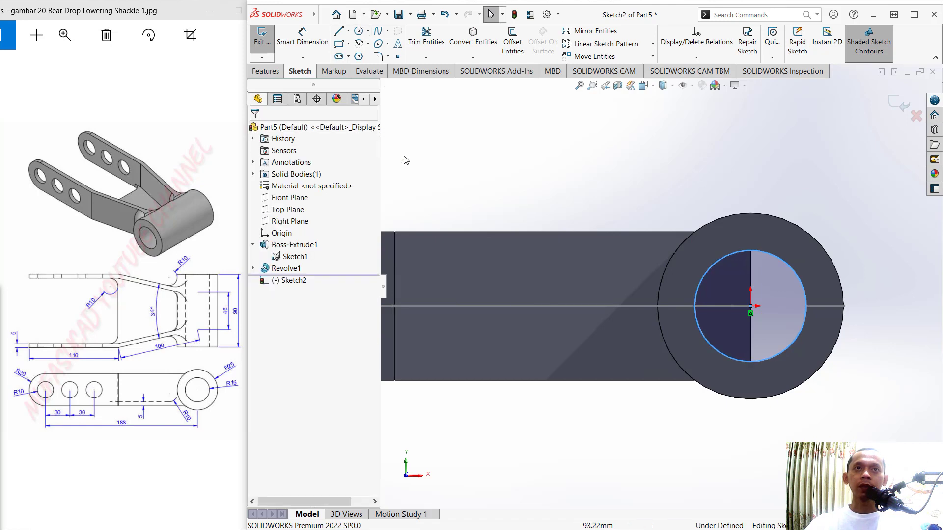
{"action": "left_click", "coordinate": [265, 71]}
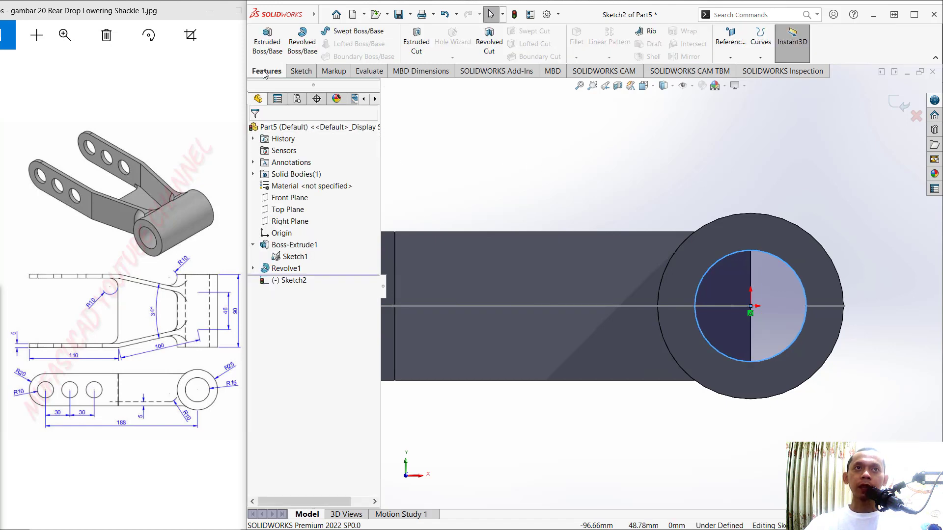
Cut-extrude the circle 160 mm Blind to bore a 30 mm hole through the boss
{"action": "left_click", "coordinate": [415, 46]}
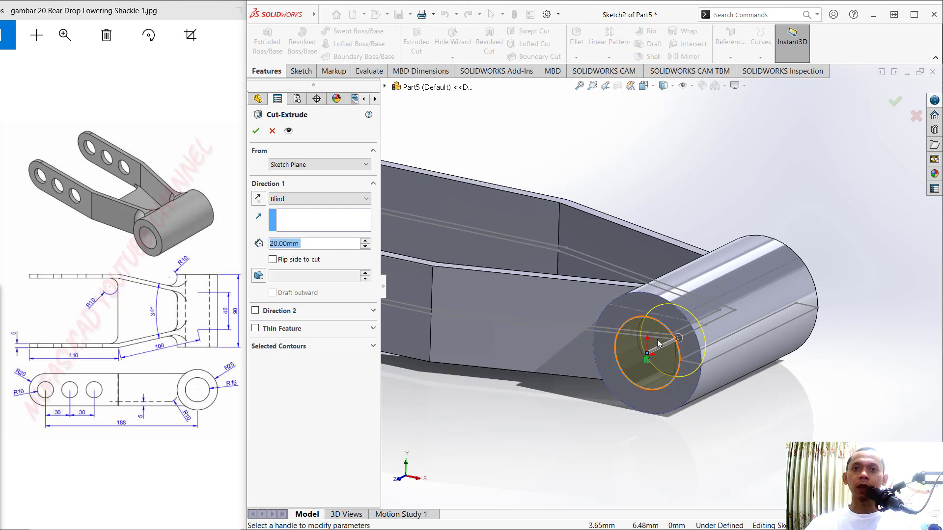
{"action": "left_click_drag", "start_coordinate": [680, 339], "coordinate": [854, 265]}
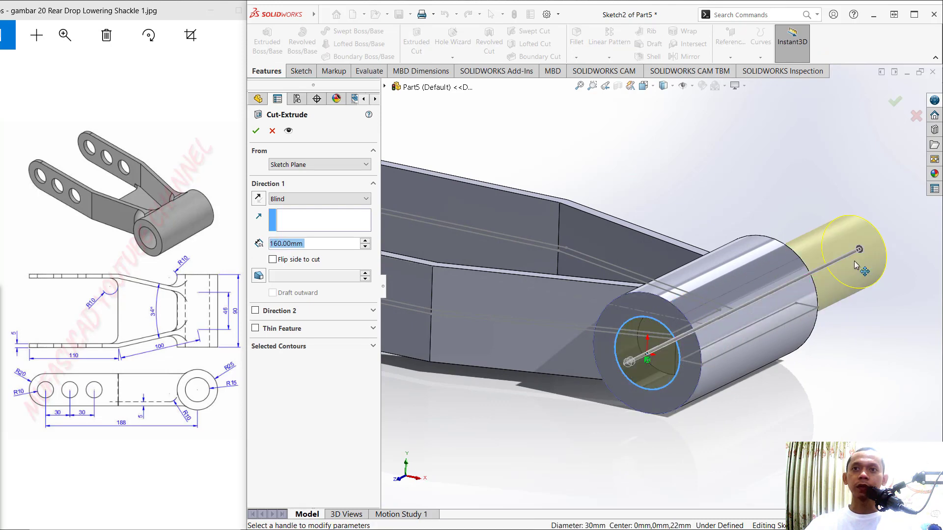
{"action": "left_click", "coordinate": [256, 131]}
{"action": "middle_click_drag", "start_coordinate": [672, 304], "coordinate": [684, 200]}
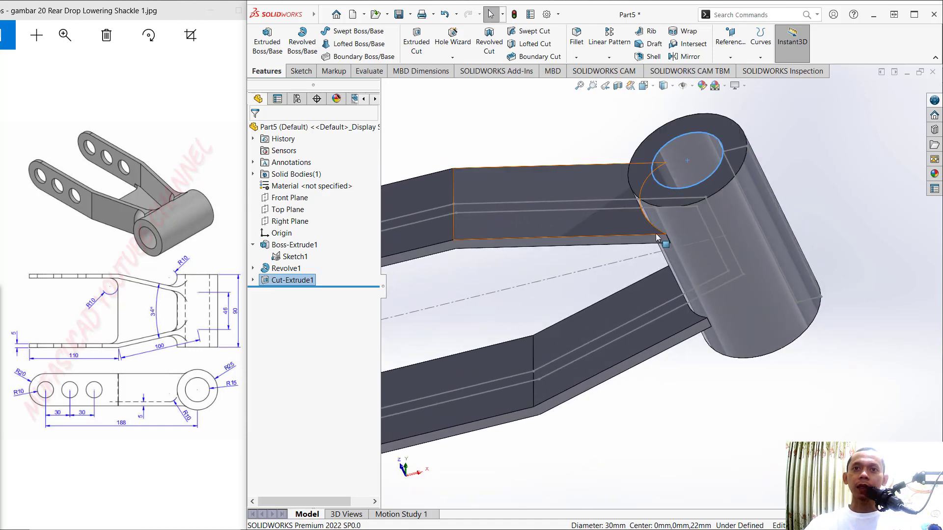
On the arm face, draw a closed four-line trapezoid between the arm bends and the boss
{"action": "left_click", "coordinate": [643, 242]}
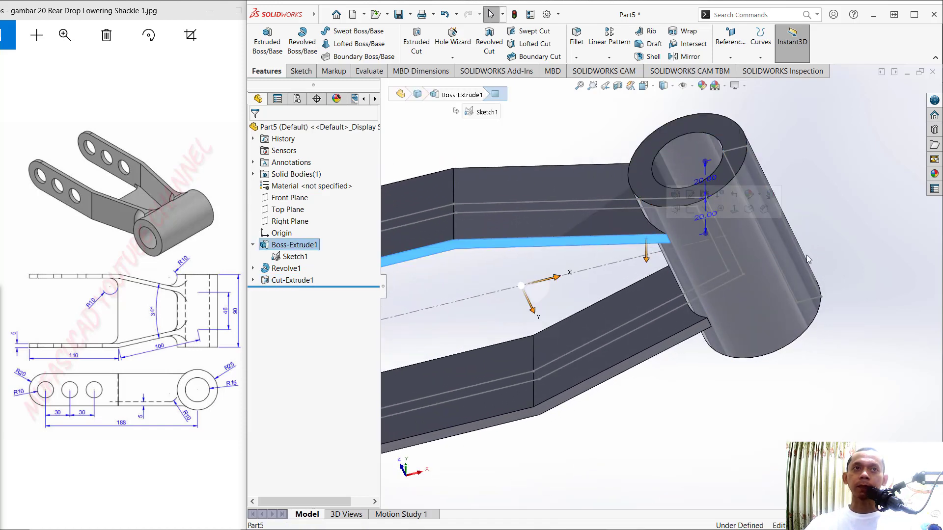
{"action": "left_click", "coordinate": [300, 70]}
{"action": "left_click", "coordinate": [261, 39]}
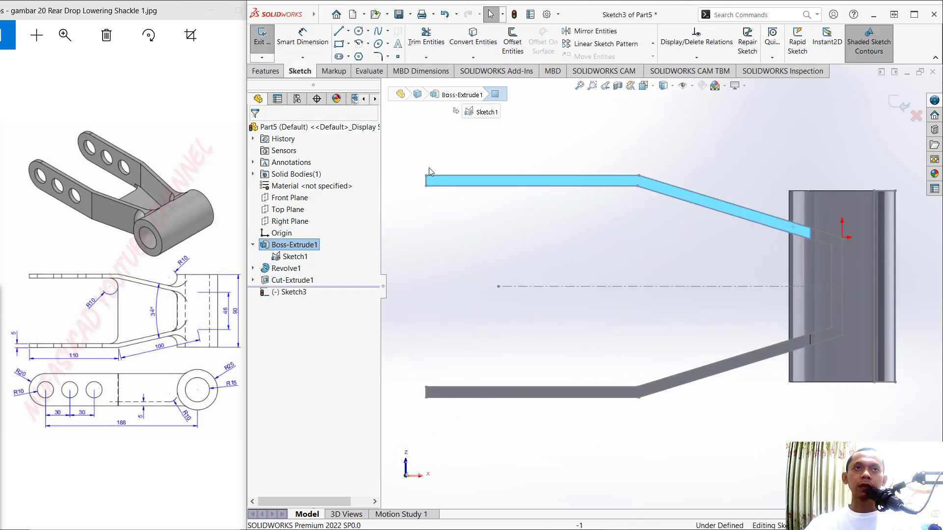
{"action": "left_click", "coordinate": [338, 32]}
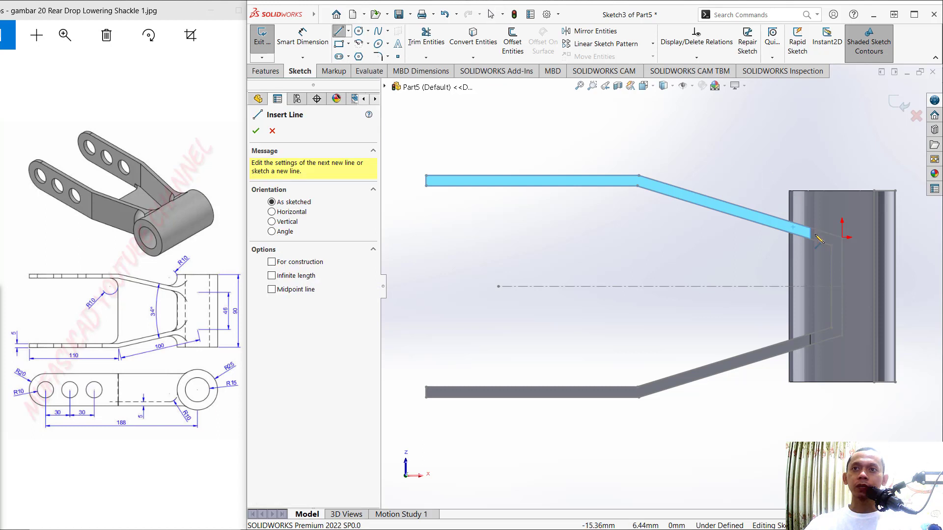
{"action": "left_click", "coordinate": [810, 239]}
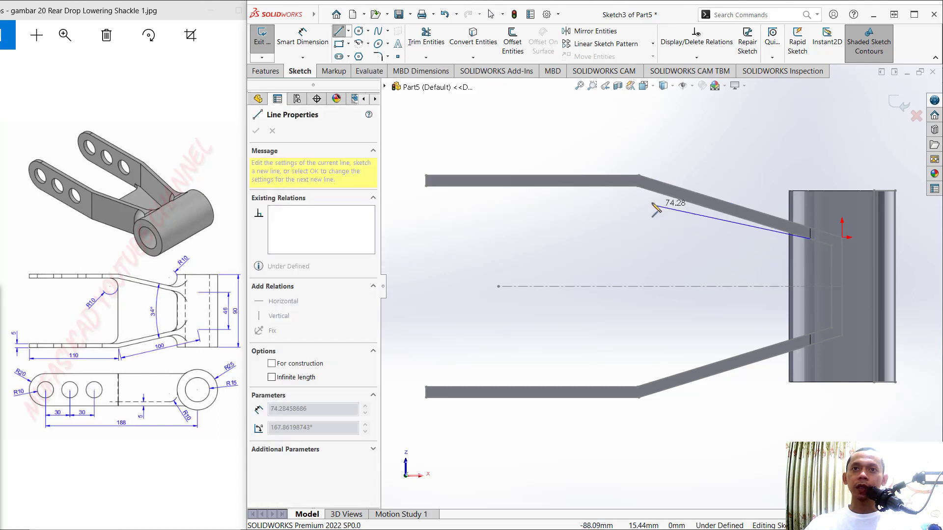
{"action": "left_click", "coordinate": [637, 185]}
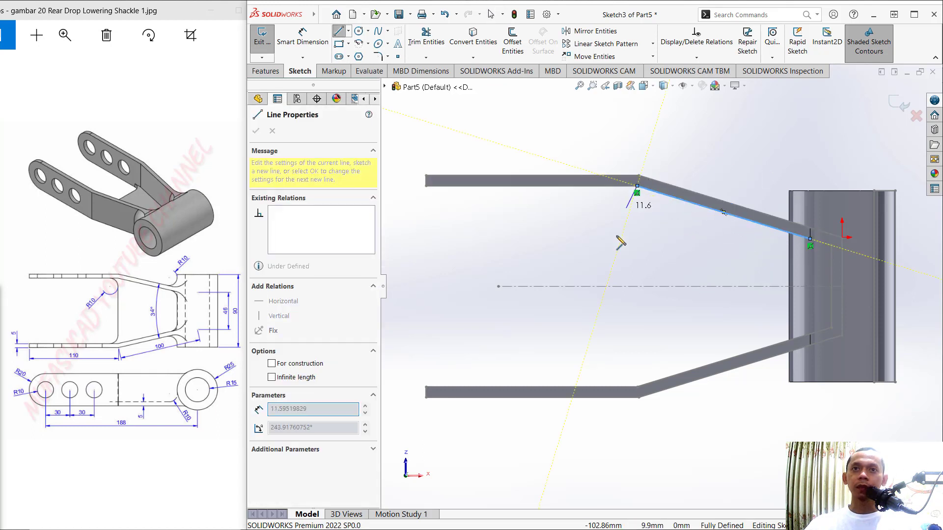
{"action": "left_click", "coordinate": [637, 388]}
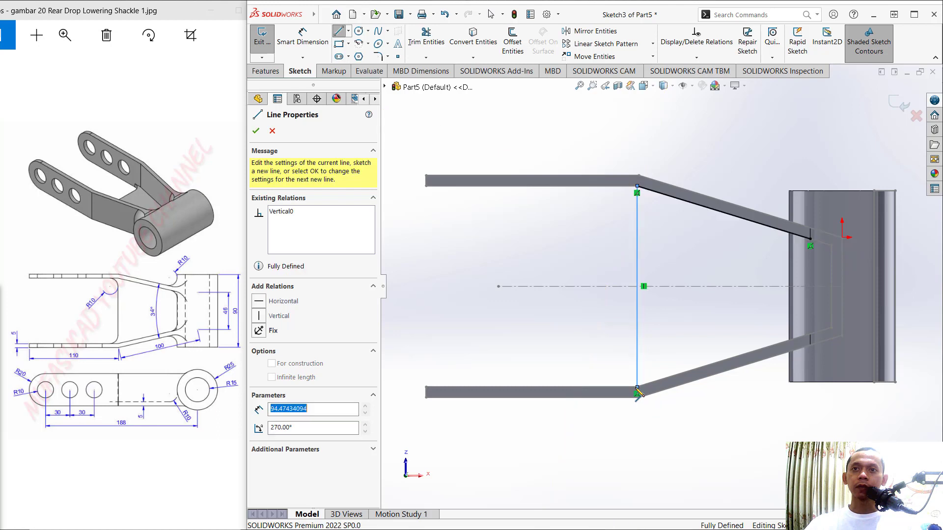
{"action": "left_click", "coordinate": [810, 334]}
{"action": "left_click", "coordinate": [810, 239]}
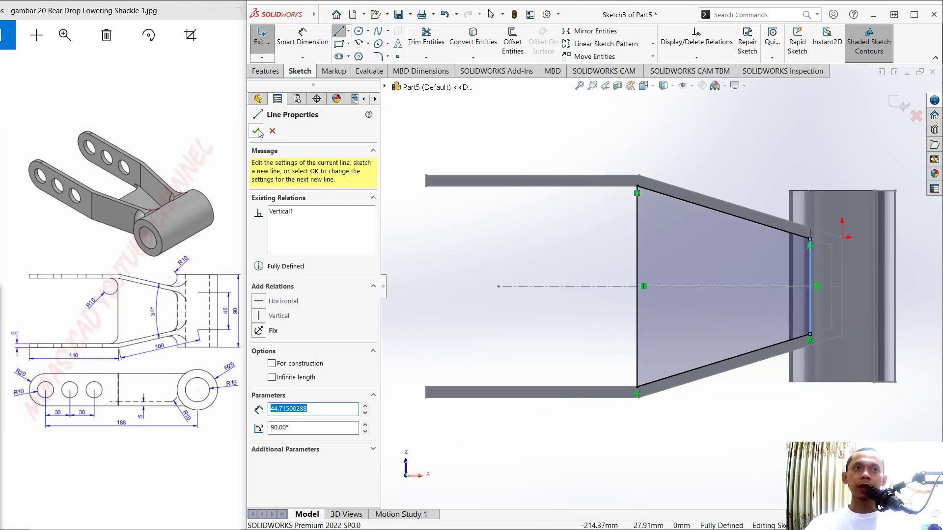
{"action": "left_click", "coordinate": [256, 131]}
{"action": "left_click", "coordinate": [255, 131]}
{"action": "left_click", "coordinate": [265, 71]}
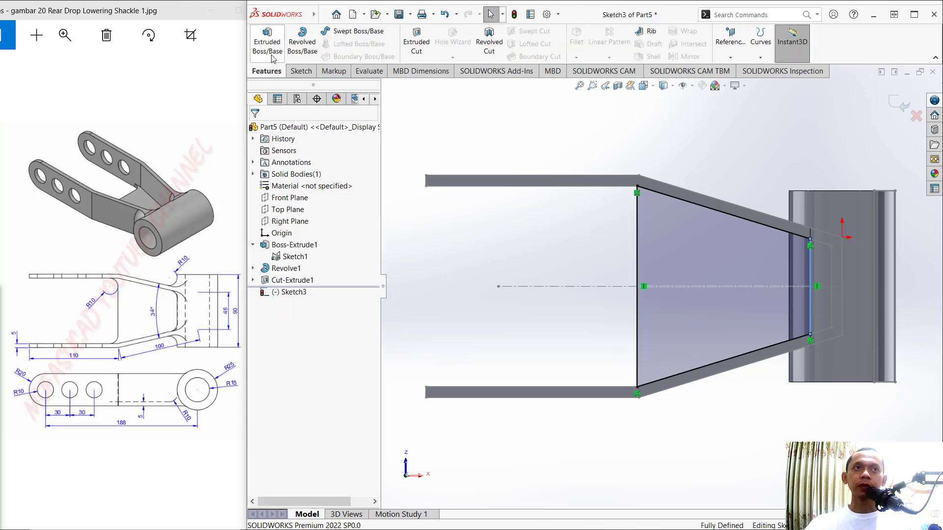
Extrude the trapezoid sketch 5 mm Blind in the flipped direction, merged with the part
{"action": "mouse_move", "coordinate": [613, 255]}
{"action": "middle_mouse_down"}
{"action": "mouse_move", "coordinate": [719, 226]}
{"action": "mouse_move", "coordinate": [707, 245]}
{"action": "mouse_move", "coordinate": [722, 270]}
{"action": "mouse_move", "coordinate": [677, 269]}
{"action": "middle_mouse_up"}
{"action": "left_click", "coordinate": [267, 42]}
{"action": "scroll", "coordinate": [676, 269], "scroll_direction": "up", "scroll_amount": 5}
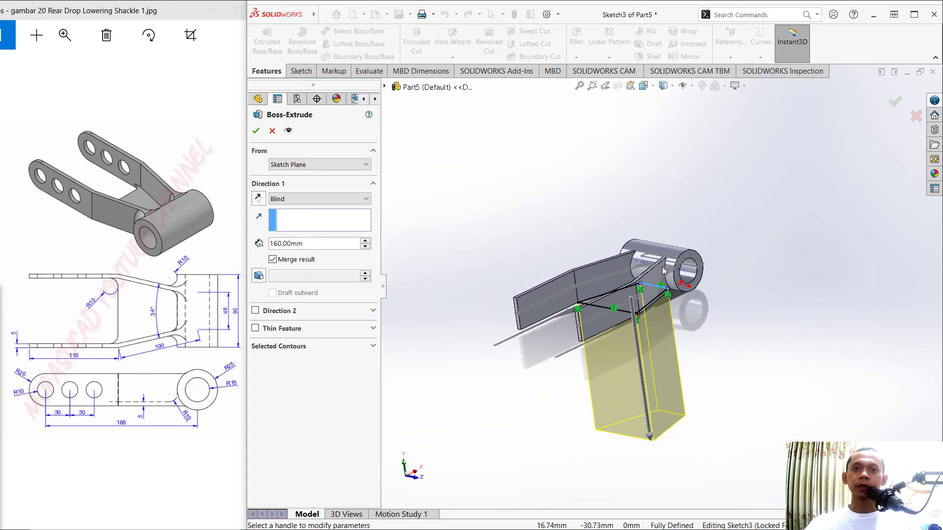
{"action": "left_click_drag", "start_coordinate": [306, 244], "coordinate": [264, 247]}
{"action": "type", "text": "5"}
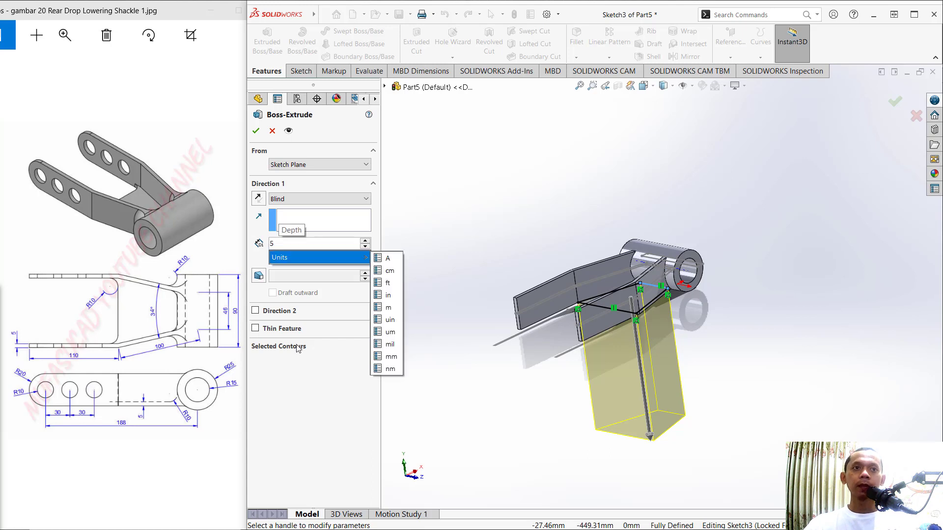
{"action": "key", "text": "Return"}
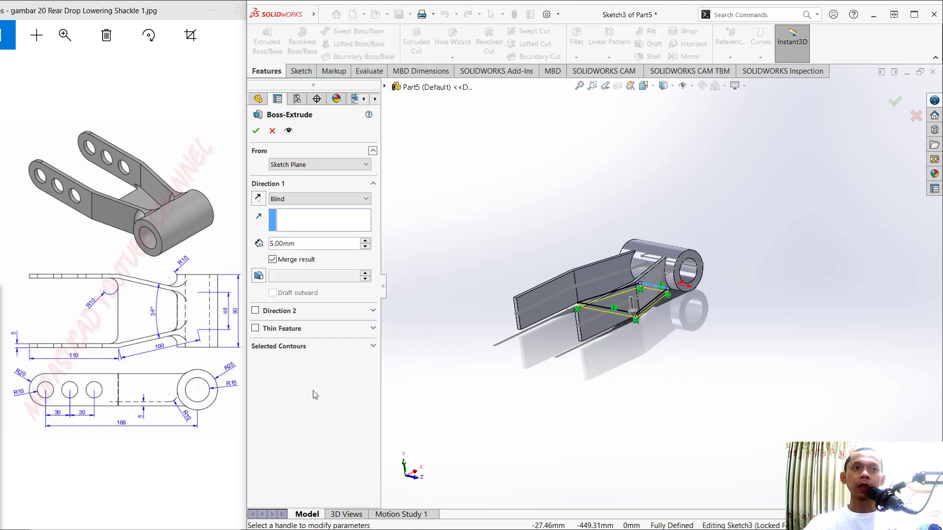
{"action": "left_click", "coordinate": [258, 198]}
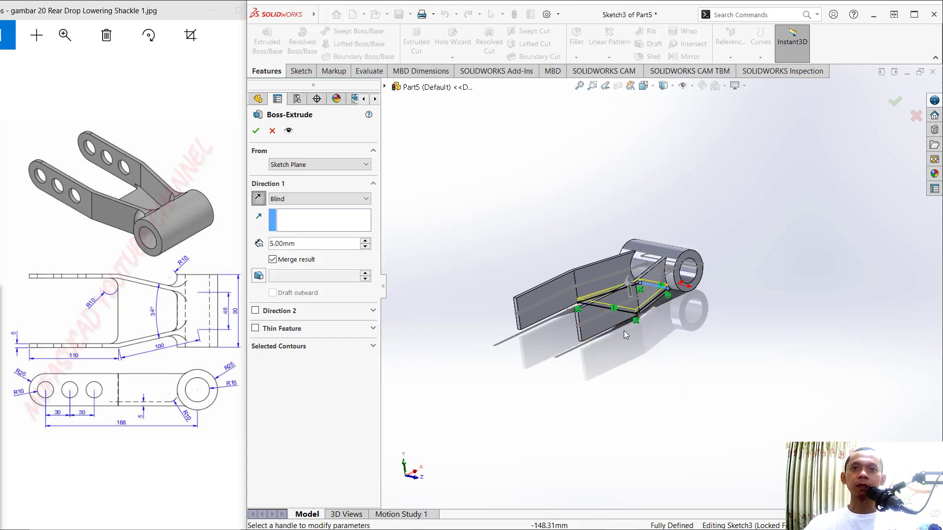
{"action": "scroll", "coordinate": [604, 305], "scroll_direction": "down", "scroll_amount": 5}
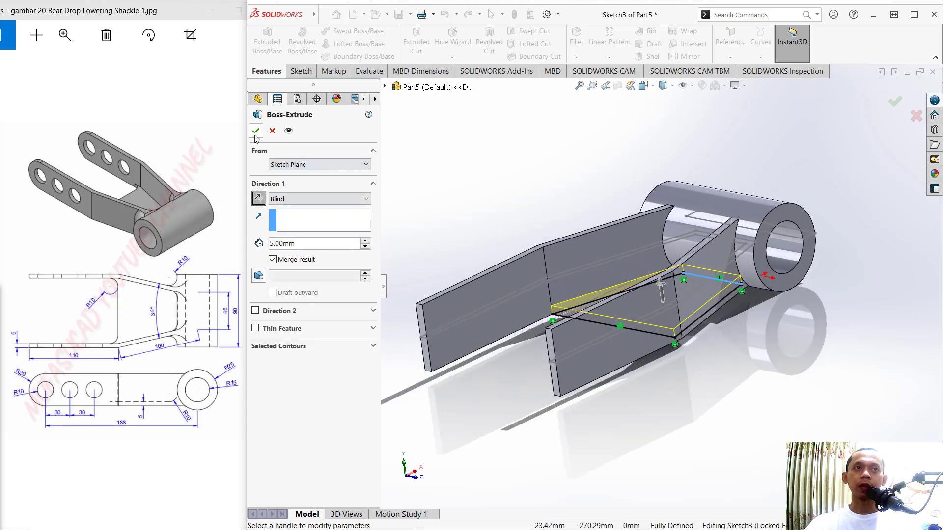
{"action": "left_click", "coordinate": [255, 130]}
{"action": "middle_click_drag", "start_coordinate": [614, 204], "coordinate": [618, 202]}
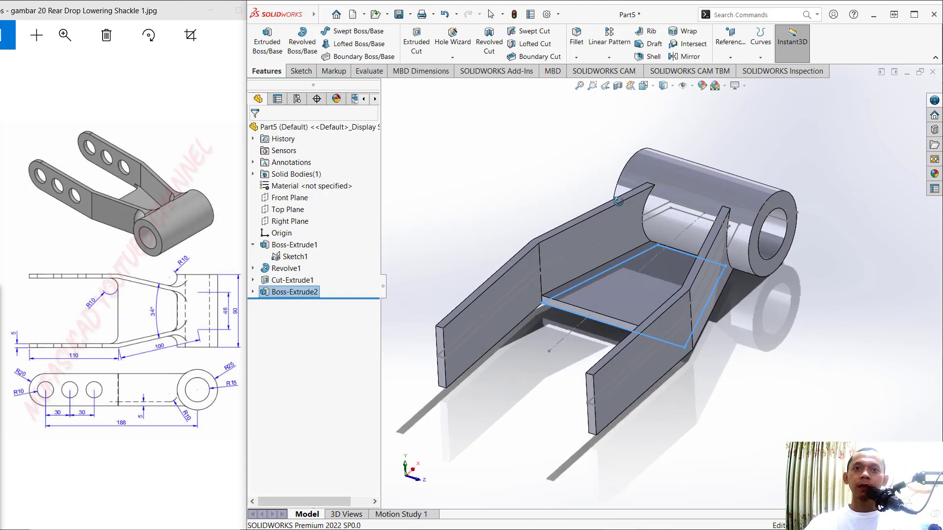
{"action": "key", "text": "Escape"}
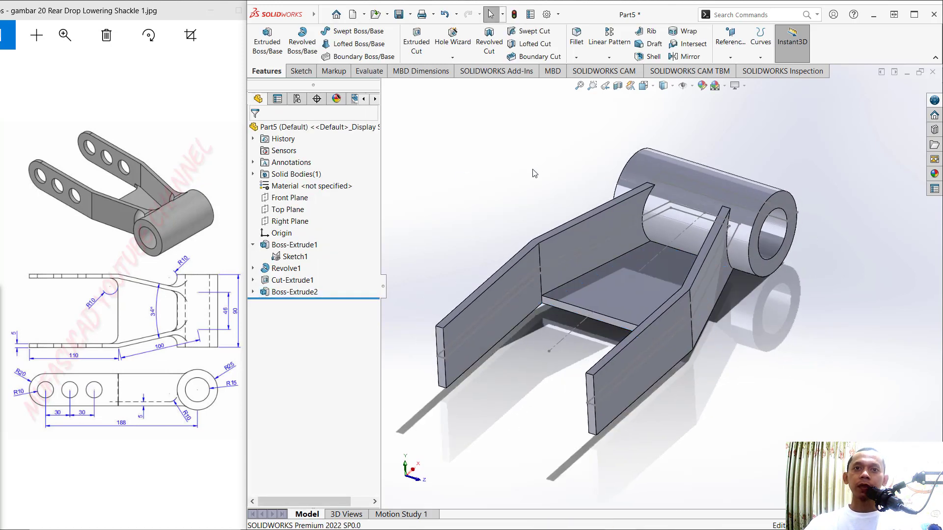
Select the two inner corner edges where the web meets the arms for a 10 mm fillet
{"action": "left_click", "coordinate": [575, 34]}
{"action": "scroll", "coordinate": [551, 305], "scroll_direction": "down", "scroll_amount": 5}
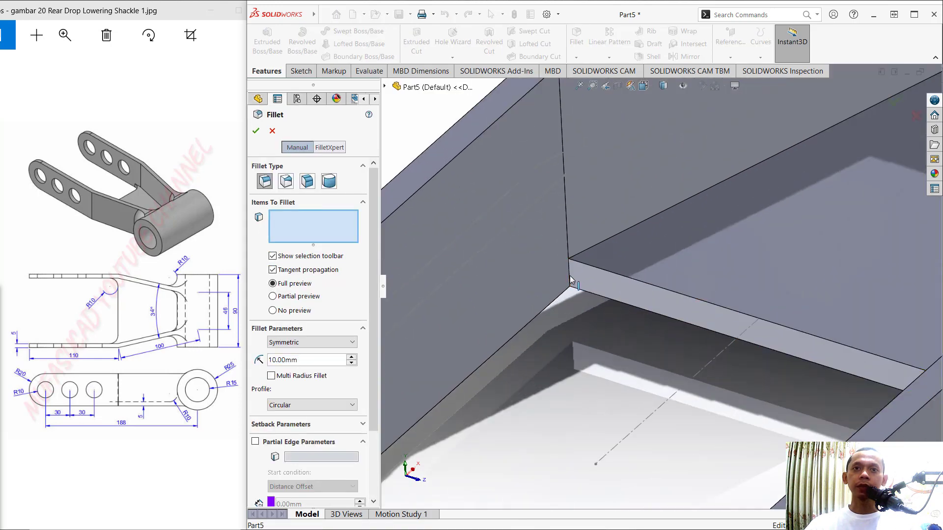
{"action": "left_click", "coordinate": [569, 280]}
{"action": "scroll", "coordinate": [593, 311], "scroll_direction": "up", "scroll_amount": 8}
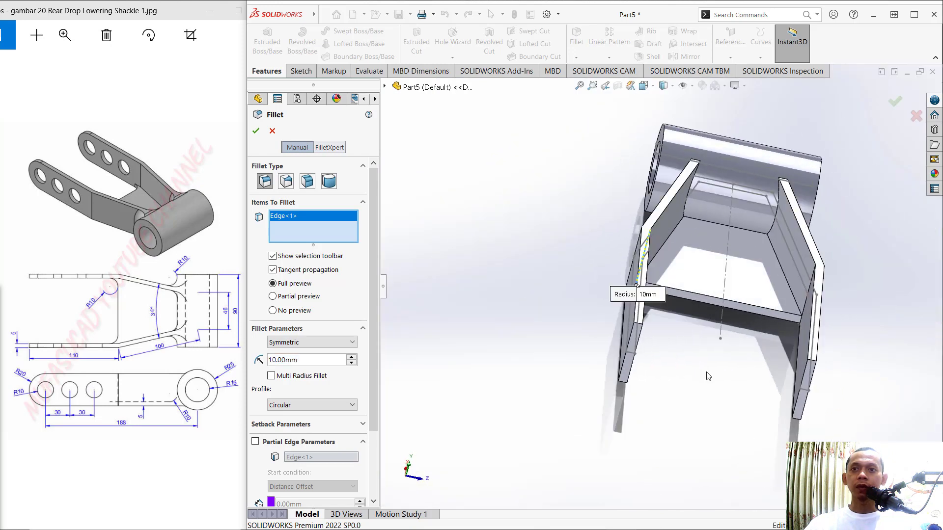
{"action": "scroll", "coordinate": [751, 304], "scroll_direction": "down", "scroll_amount": 6}
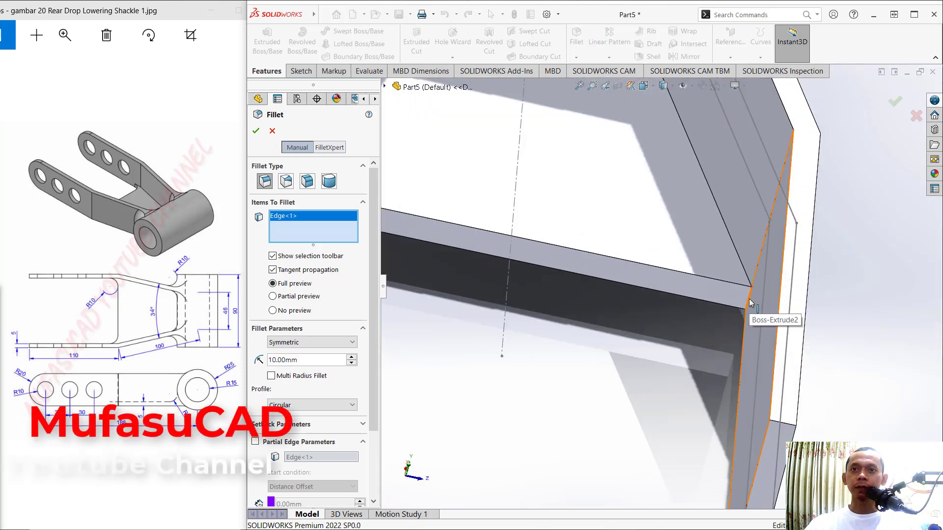
{"action": "left_click", "coordinate": [749, 304]}
{"action": "scroll", "coordinate": [687, 349], "scroll_direction": "up", "scroll_amount": 4}
{"action": "scroll", "coordinate": [685, 349], "scroll_direction": "up", "scroll_amount": 5}
{"action": "mouse_move", "coordinate": [641, 350]}
{"action": "middle_mouse_down"}
{"action": "mouse_move", "coordinate": [658, 350]}
{"action": "mouse_move", "coordinate": [626, 345]}
{"action": "middle_mouse_up"}
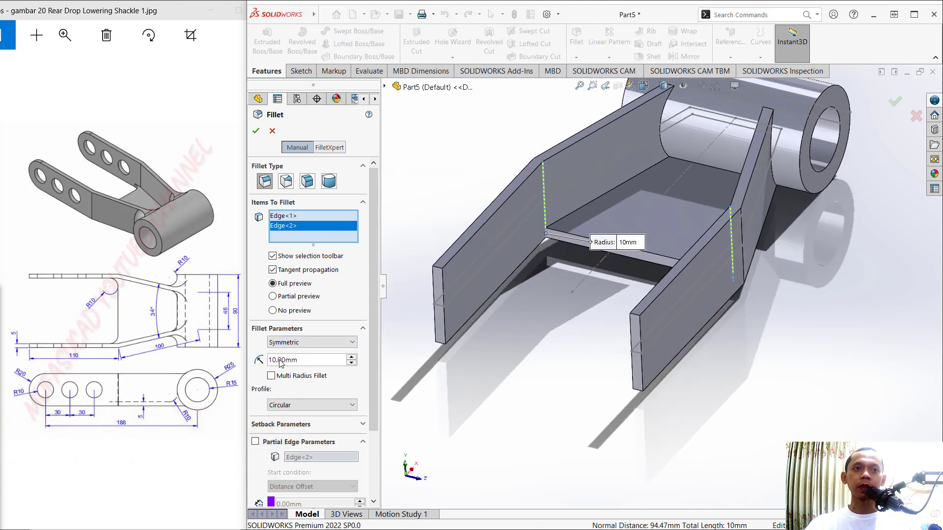
Turn off Tangent propagation and apply the 10 mm corner fillet
{"action": "left_click", "coordinate": [273, 270]}
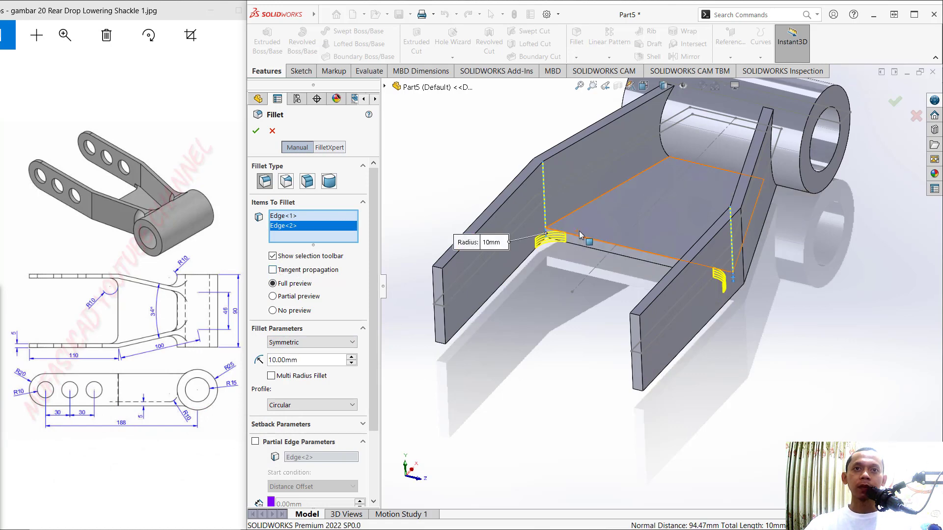
{"action": "left_click", "coordinate": [256, 131]}
{"action": "scroll", "coordinate": [608, 223], "scroll_direction": "up", "scroll_amount": 3}
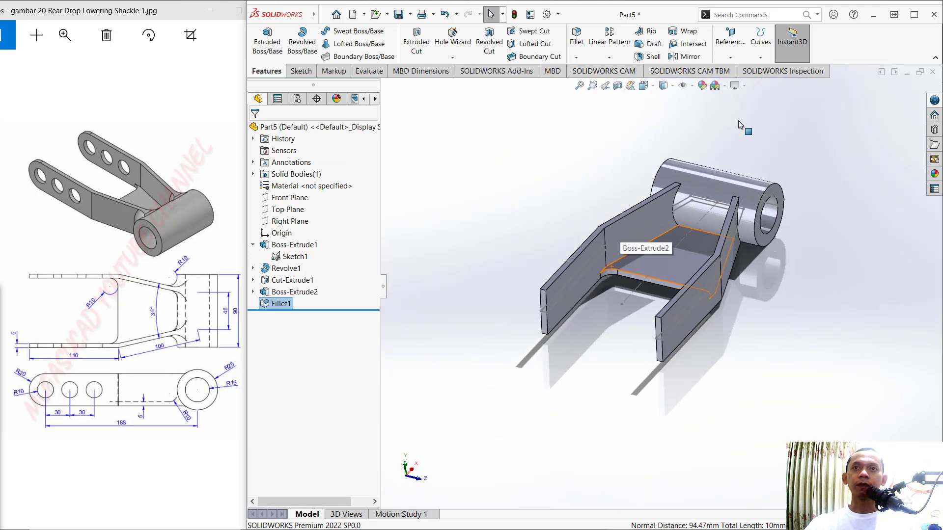
{"action": "scroll", "coordinate": [737, 117], "scroll_direction": "down", "scroll_amount": 2}
Select six arm-to-boss and web-to-boss edges for a 10 mm fillet
{"action": "left_click", "coordinate": [576, 37]}
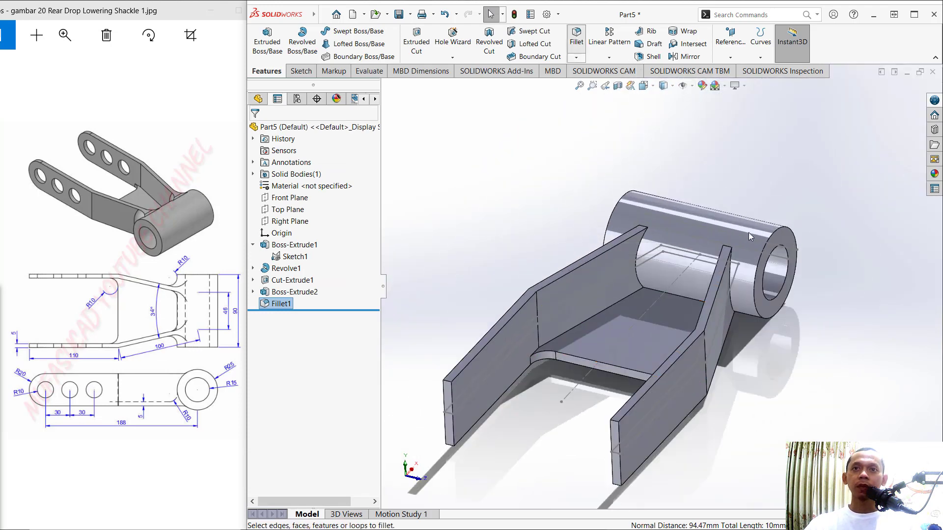
{"action": "scroll", "coordinate": [748, 237], "scroll_direction": "down", "scroll_amount": 2}
{"action": "left_click", "coordinate": [709, 278]}
{"action": "left_click", "coordinate": [622, 249]}
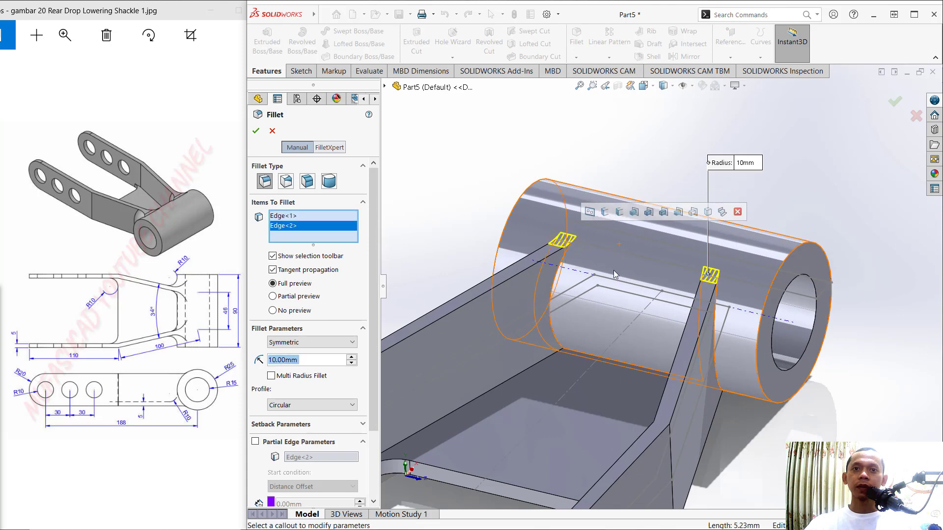
{"action": "left_click", "coordinate": [594, 359]}
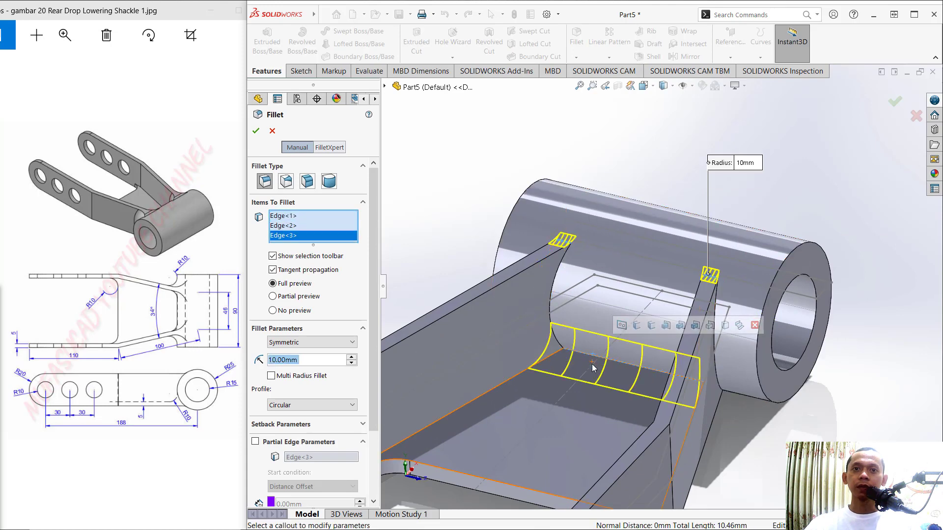
{"action": "left_click", "coordinate": [596, 365]}
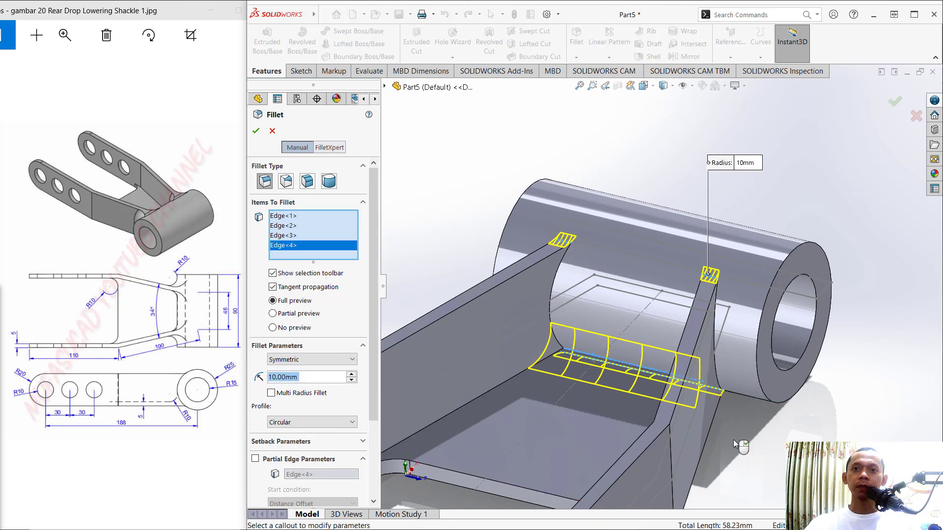
{"action": "left_click", "coordinate": [714, 344]}
{"action": "left_click", "coordinate": [553, 293]}
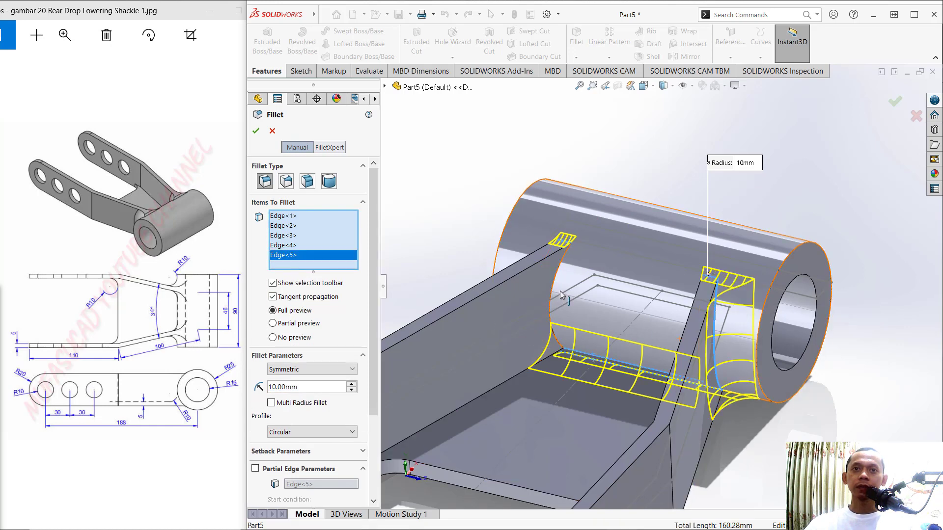
Add the last two arm-to-boss edges on the far side and apply the fillet
{"action": "middle_click_drag", "start_coordinate": [552, 293], "coordinate": [673, 372]}
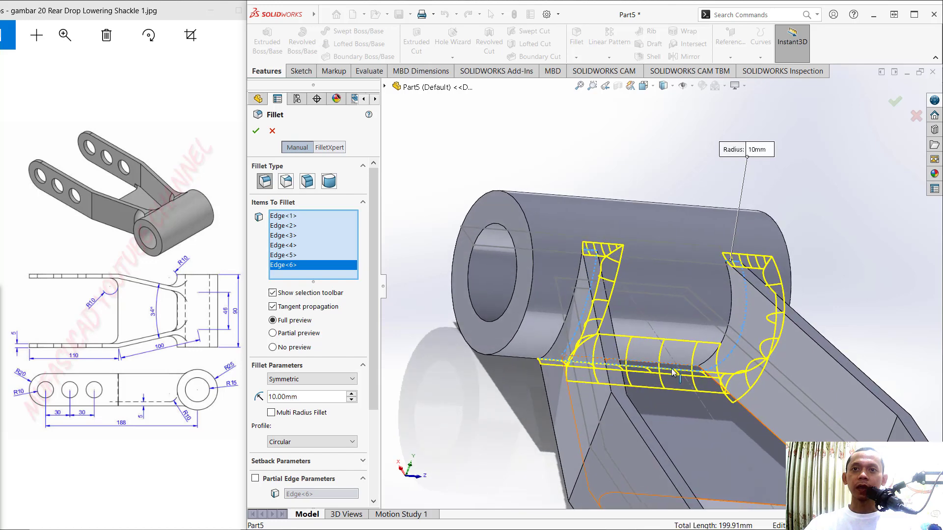
{"action": "left_click", "coordinate": [730, 317]}
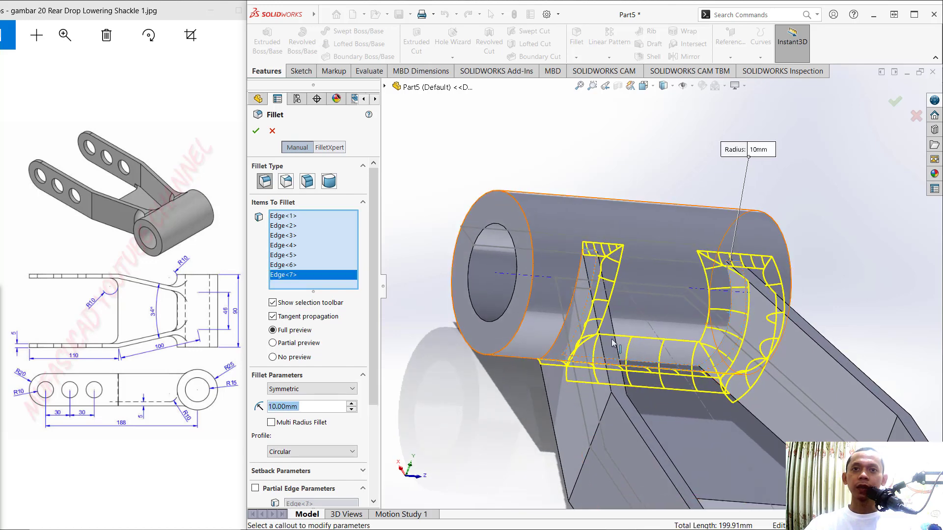
{"action": "left_click", "coordinate": [567, 316]}
{"action": "middle_click_drag", "start_coordinate": [567, 315], "coordinate": [643, 330]}
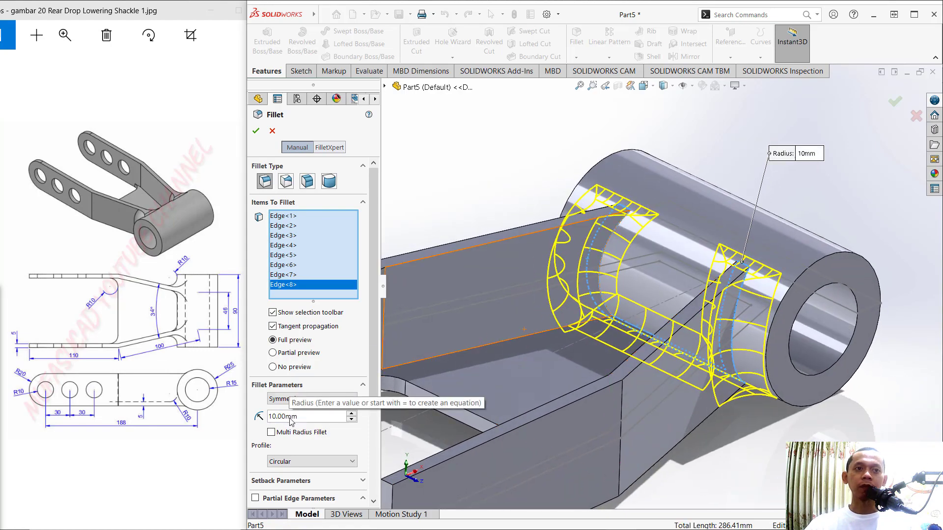
{"action": "key", "text": "Return"}
{"action": "middle_click_drag", "start_coordinate": [638, 162], "coordinate": [541, 328]}
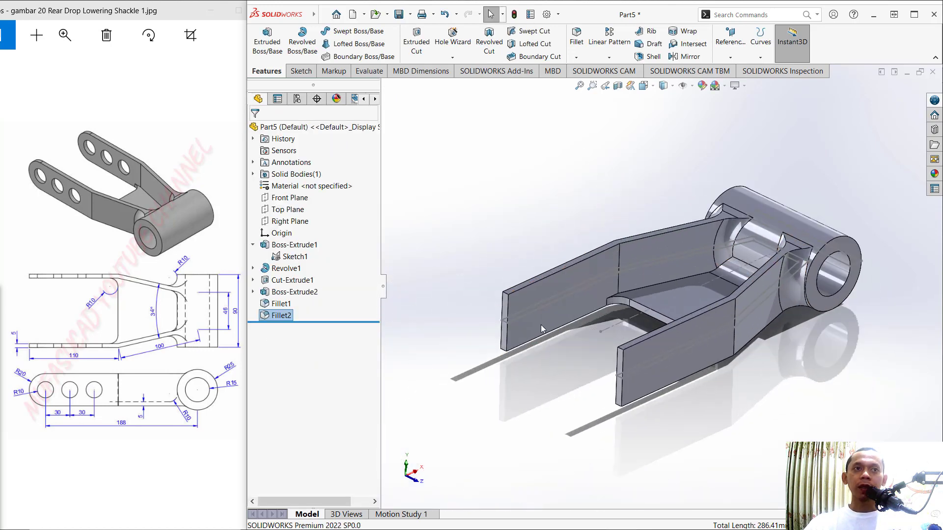
Fillet the four end edges of both arms with a 20 mm radius
{"action": "left_click", "coordinate": [575, 33]}
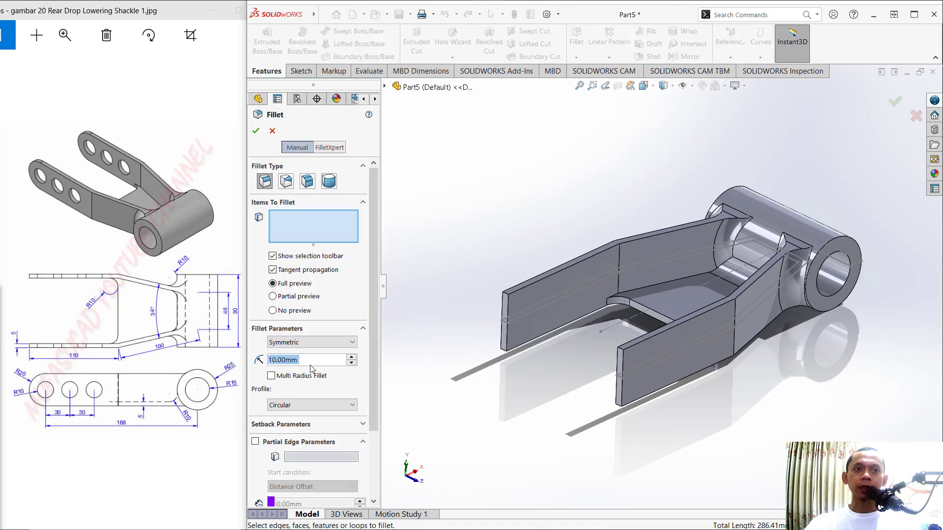
{"action": "type", "text": "20"}
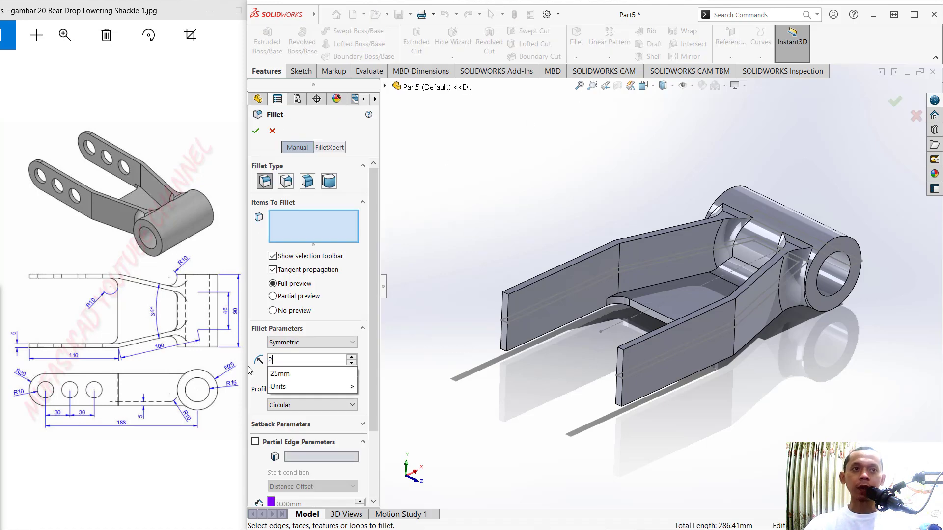
{"action": "left_click", "coordinate": [310, 231]}
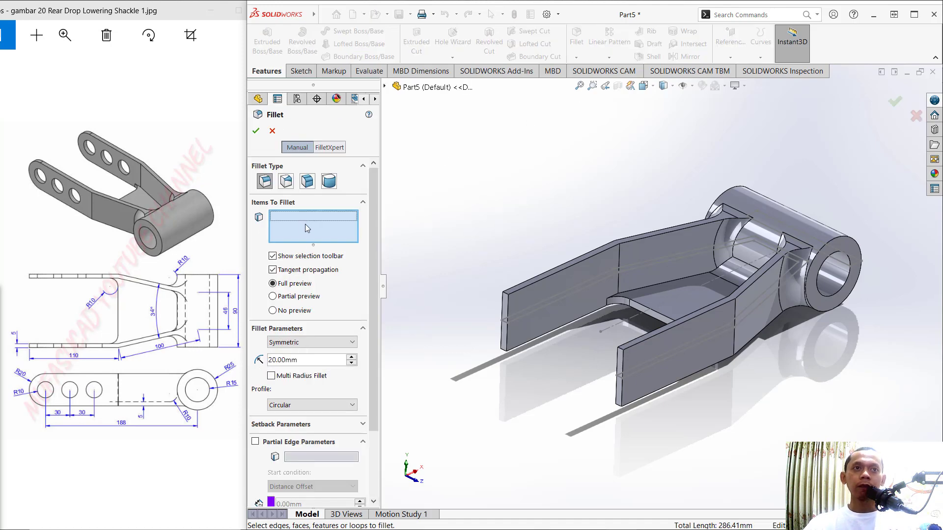
{"action": "left_click", "coordinate": [506, 293]}
{"action": "left_click", "coordinate": [504, 353]}
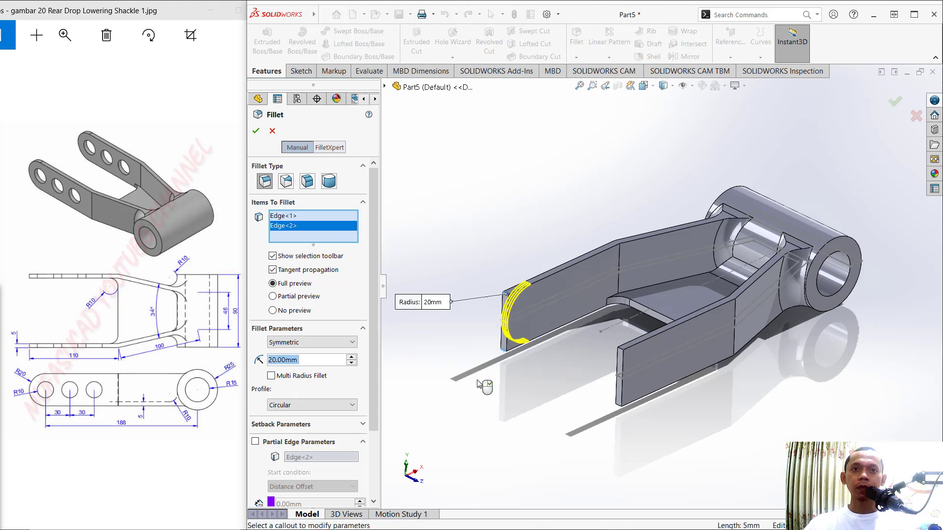
{"action": "left_click", "coordinate": [620, 353]}
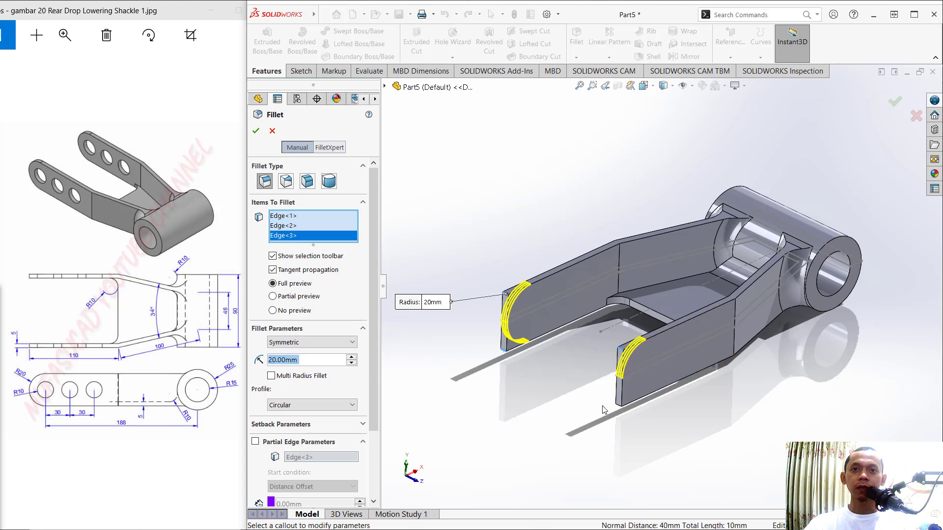
{"action": "left_click", "coordinate": [618, 407]}
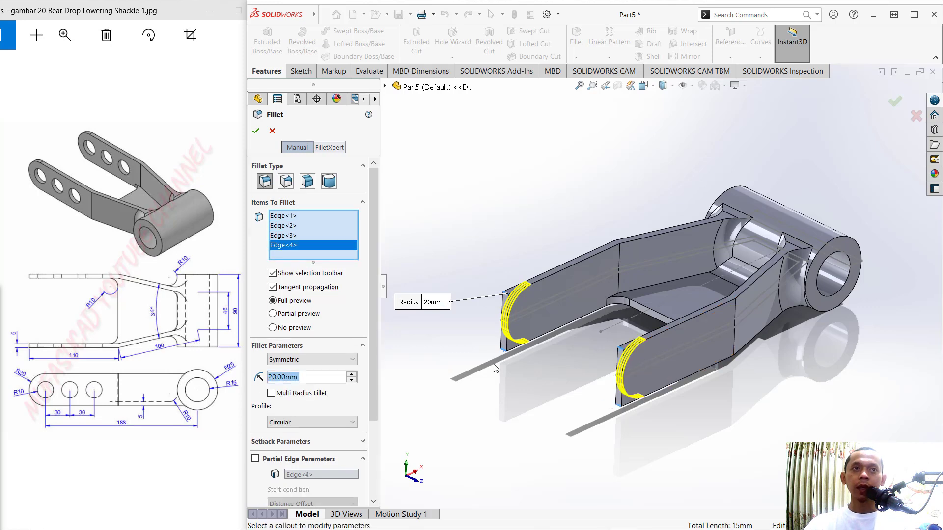
{"action": "left_click", "coordinate": [255, 132]}
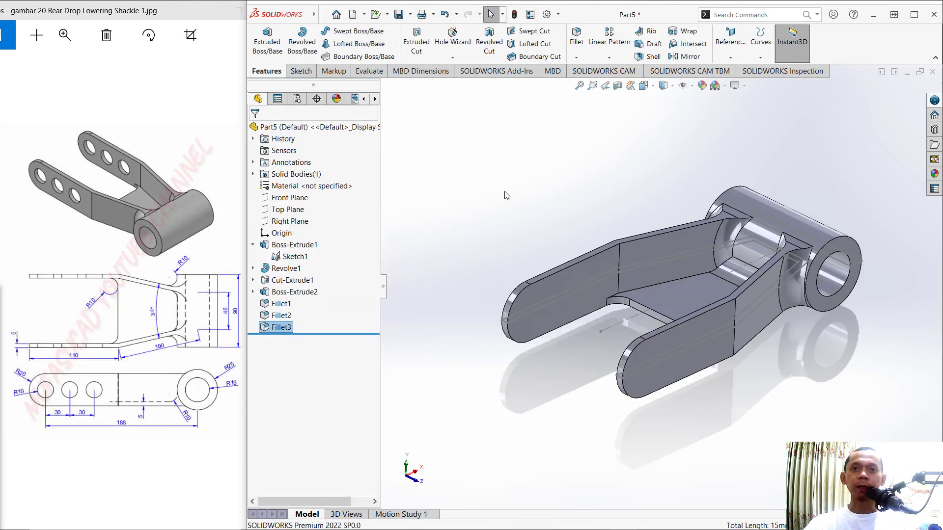
Start a sketch on the arm face and draw a circle on the centreline near the rounded end
{"action": "left_click", "coordinate": [673, 363]}
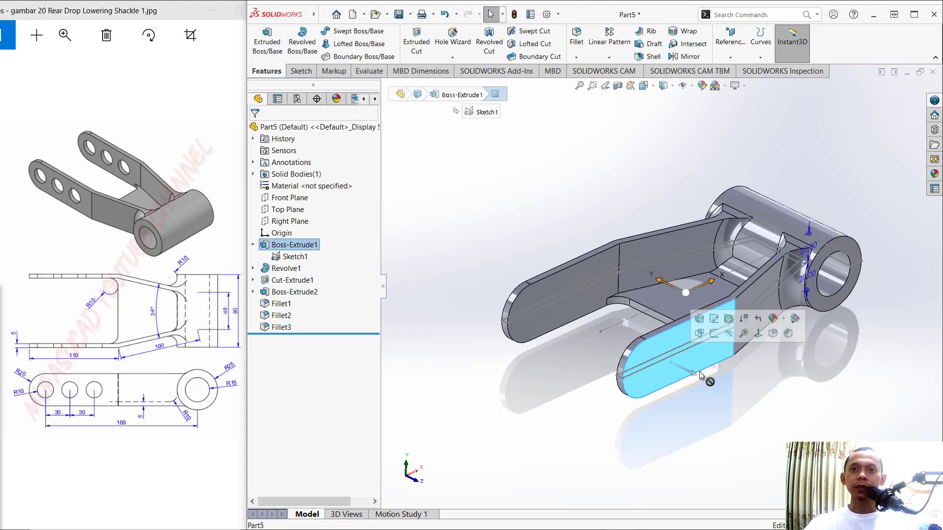
{"action": "left_click", "coordinate": [297, 73]}
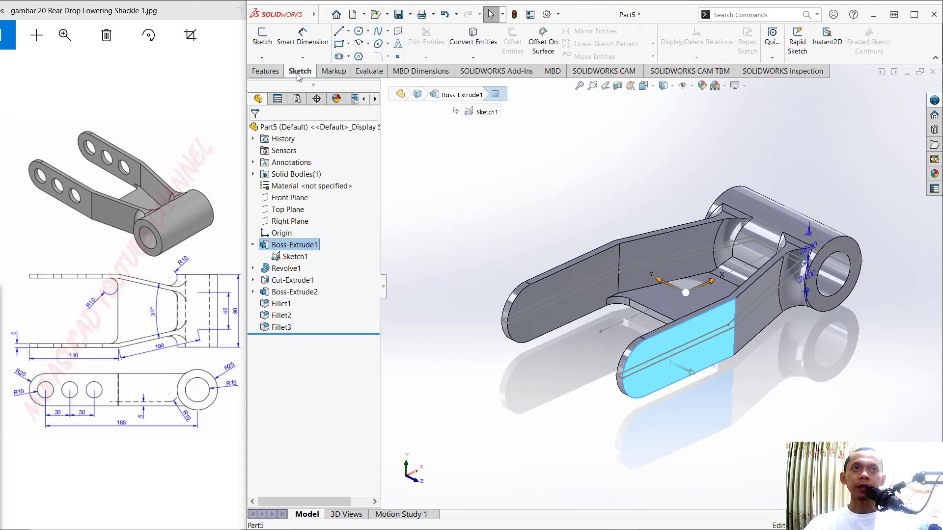
{"action": "left_click", "coordinate": [262, 43]}
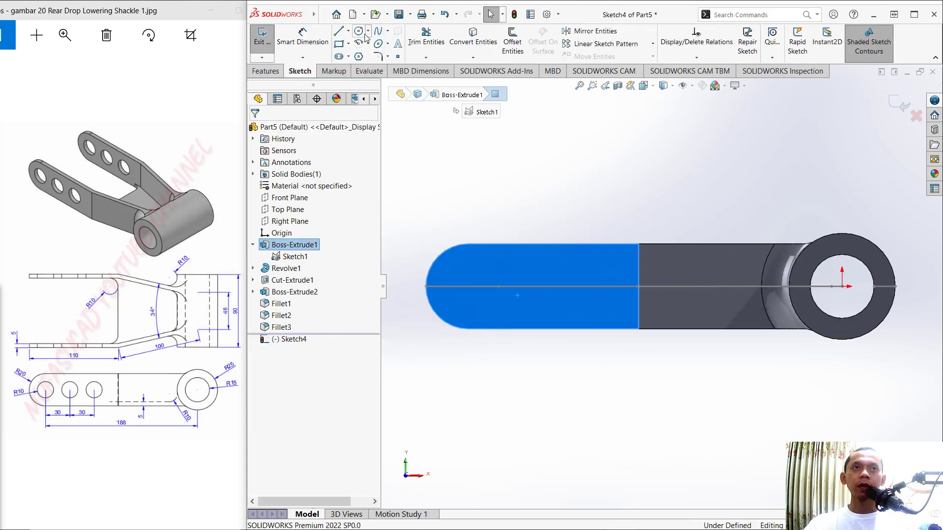
{"action": "left_click", "coordinate": [359, 32]}
{"action": "scroll", "coordinate": [477, 292], "scroll_direction": "down", "scroll_amount": 2}
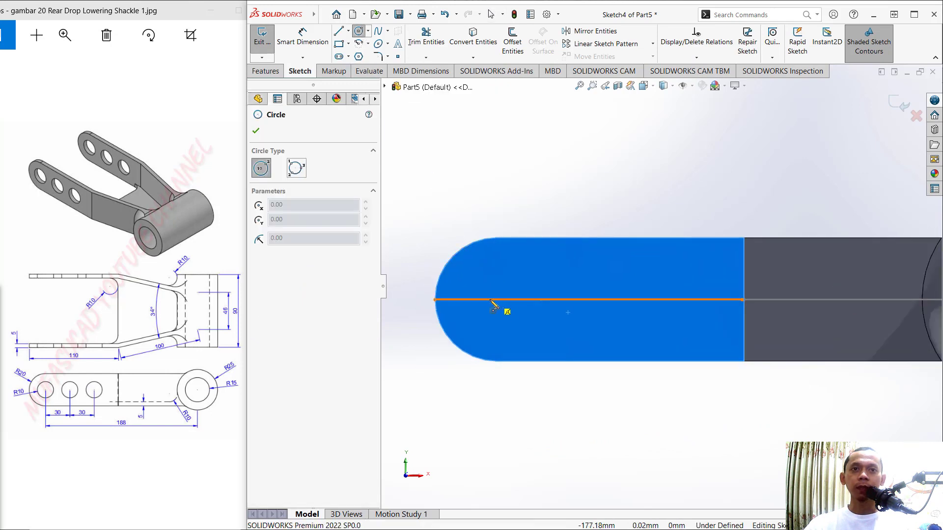
{"action": "left_click", "coordinate": [497, 300]}
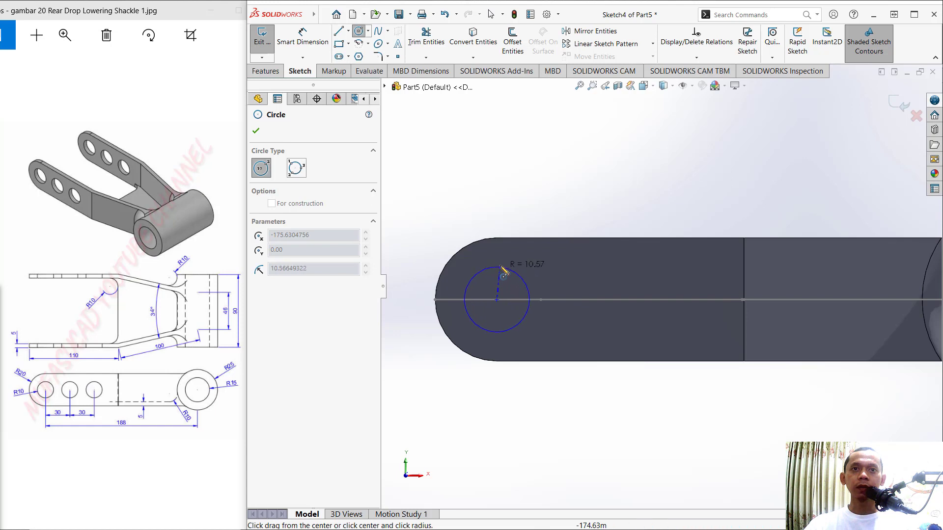
{"action": "left_click", "coordinate": [516, 271]}
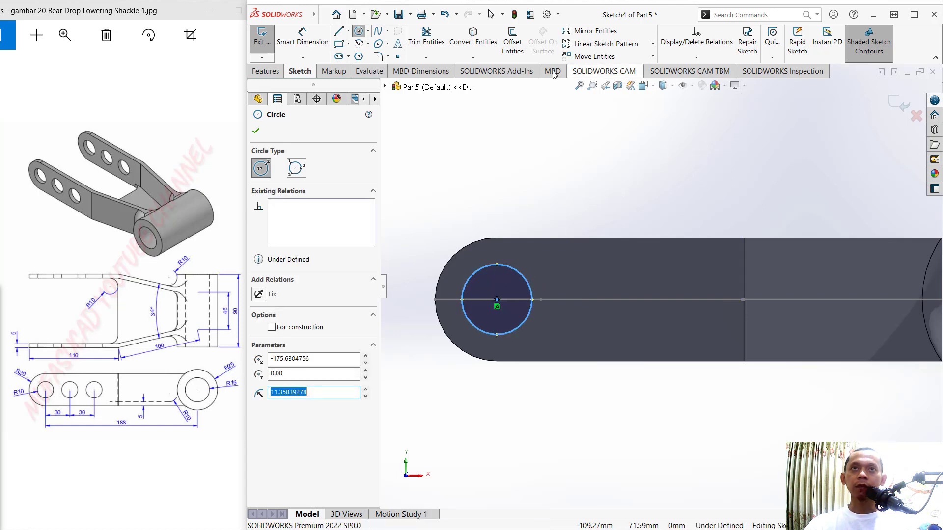
Dimension the circle's diameter to 20 mm
{"action": "left_click", "coordinate": [302, 42]}
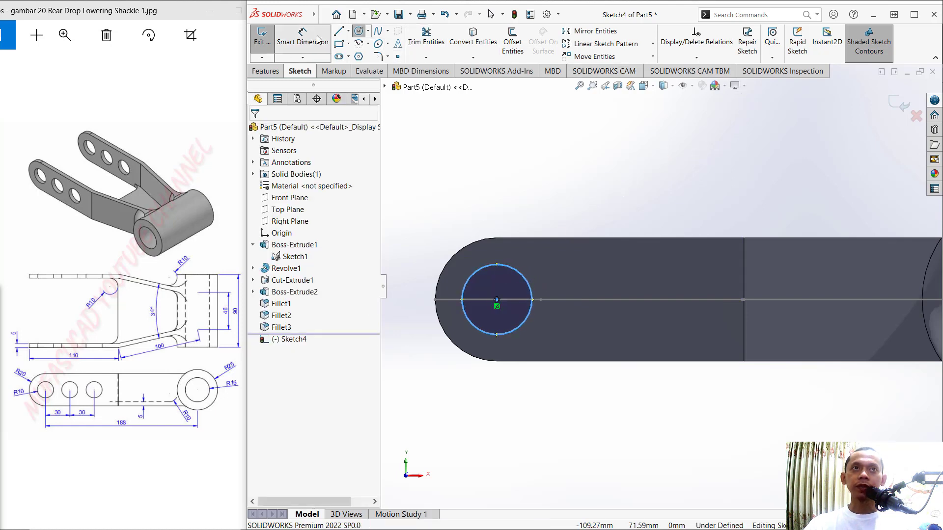
{"action": "left_click", "coordinate": [512, 270]}
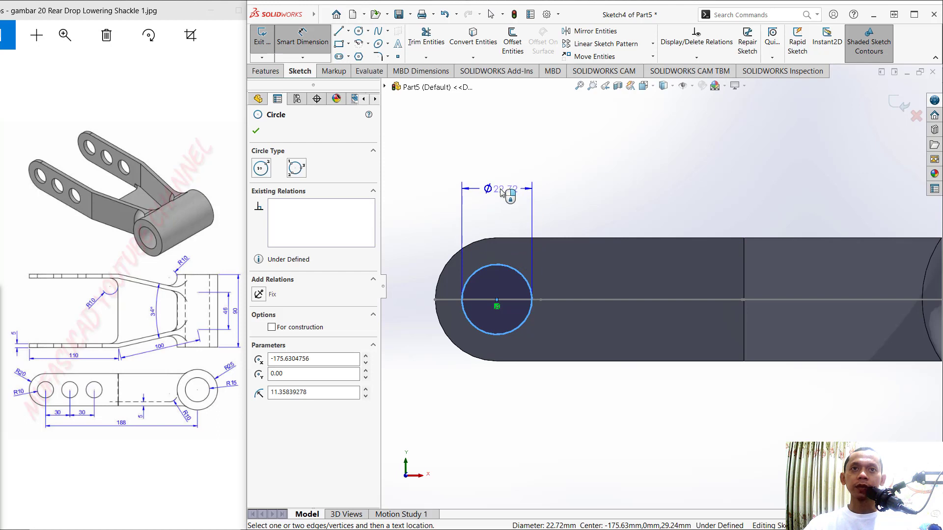
{"action": "left_click", "coordinate": [501, 191]}
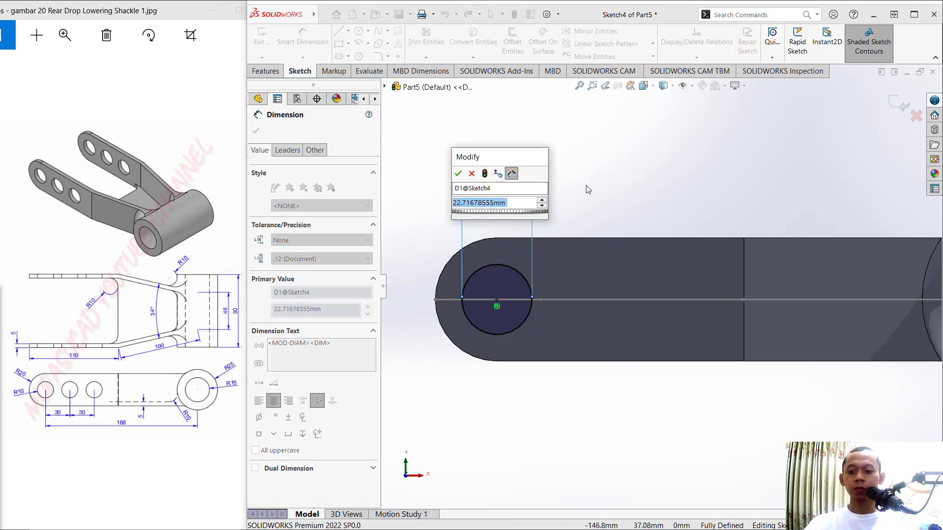
{"action": "type", "text": "20"}
{"action": "key", "text": "Return"}
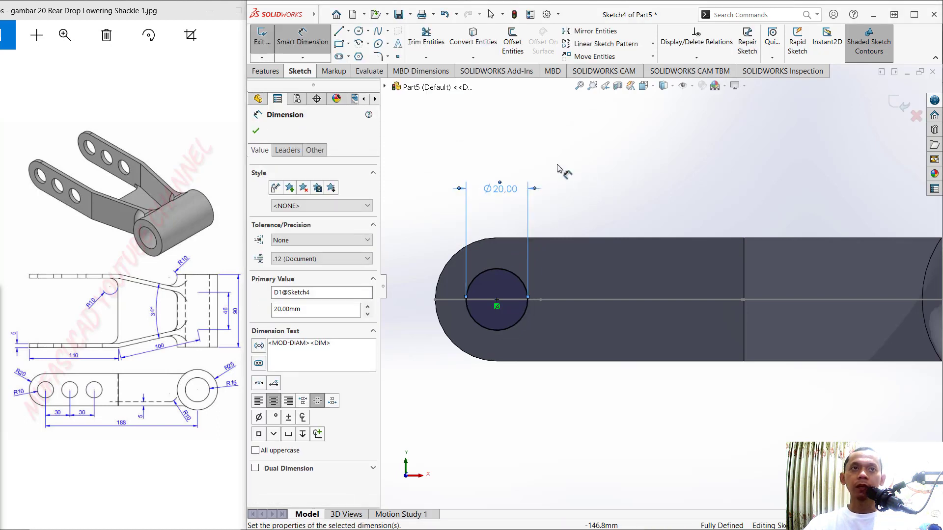
Draw a second and third hole circle centred on the centreline
{"action": "left_click", "coordinate": [358, 31]}
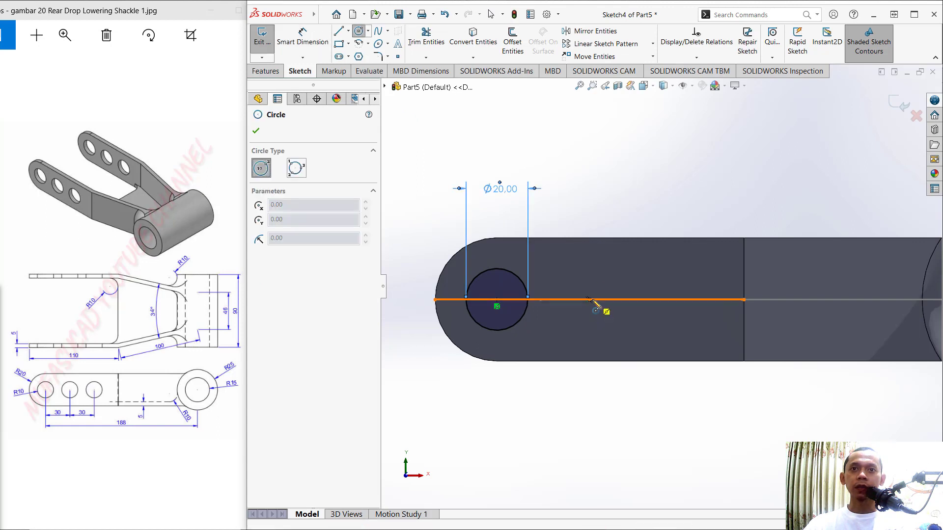
{"action": "left_click", "coordinate": [589, 300]}
{"action": "left_click", "coordinate": [614, 262]}
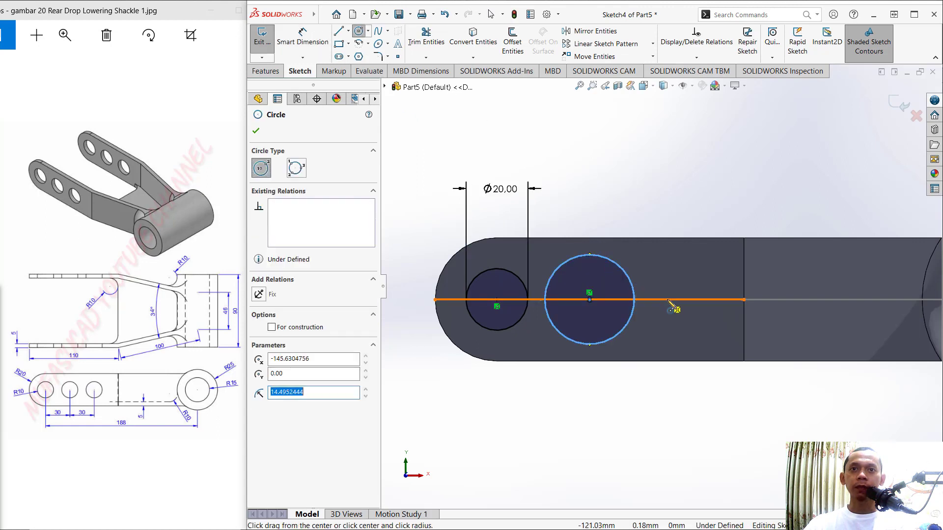
{"action": "left_click", "coordinate": [711, 300]}
{"action": "left_click", "coordinate": [712, 264]}
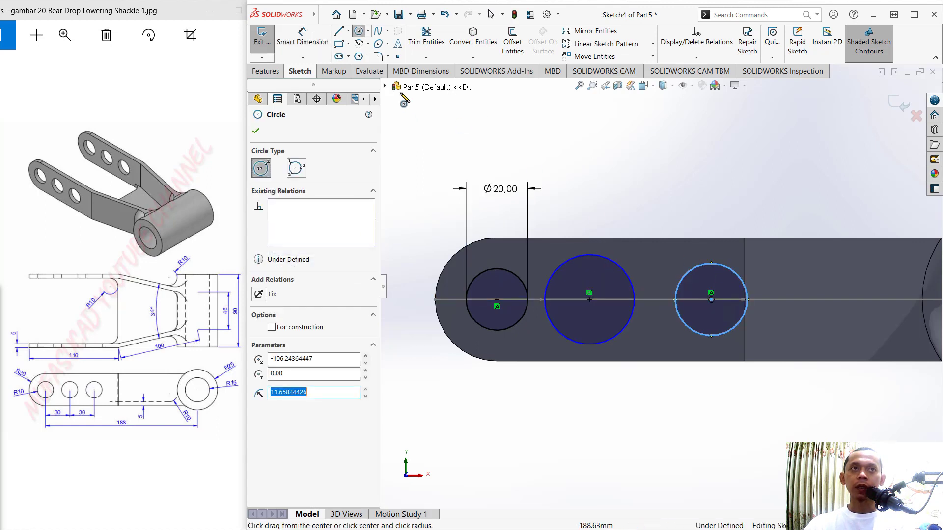
Dimension the middle and third circles to Ø20 mm
{"action": "left_click", "coordinate": [303, 39]}
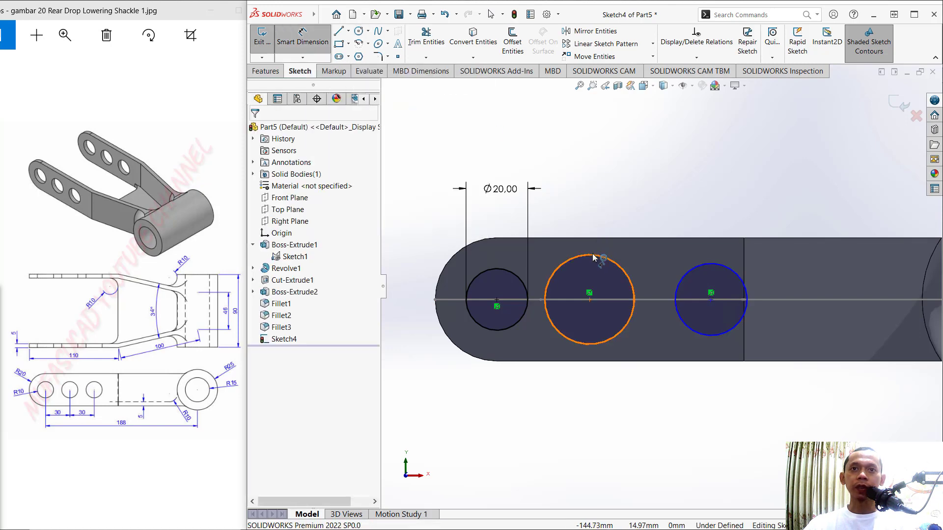
{"action": "left_click", "coordinate": [595, 255]}
{"action": "left_click", "coordinate": [595, 205]}
{"action": "type", "text": "20"}
{"action": "key", "text": "Return"}
{"action": "left_click", "coordinate": [715, 264]}
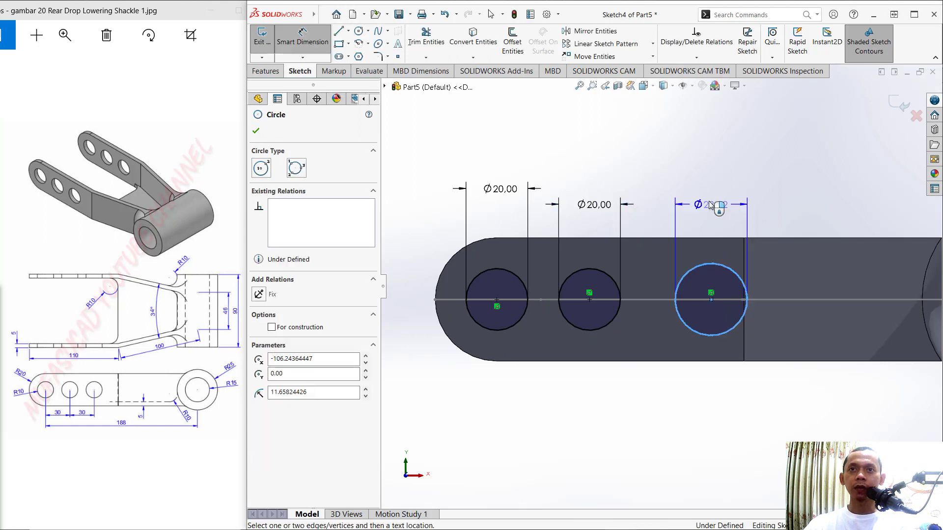
{"action": "left_click", "coordinate": [710, 202]}
{"action": "type", "text": "20"}
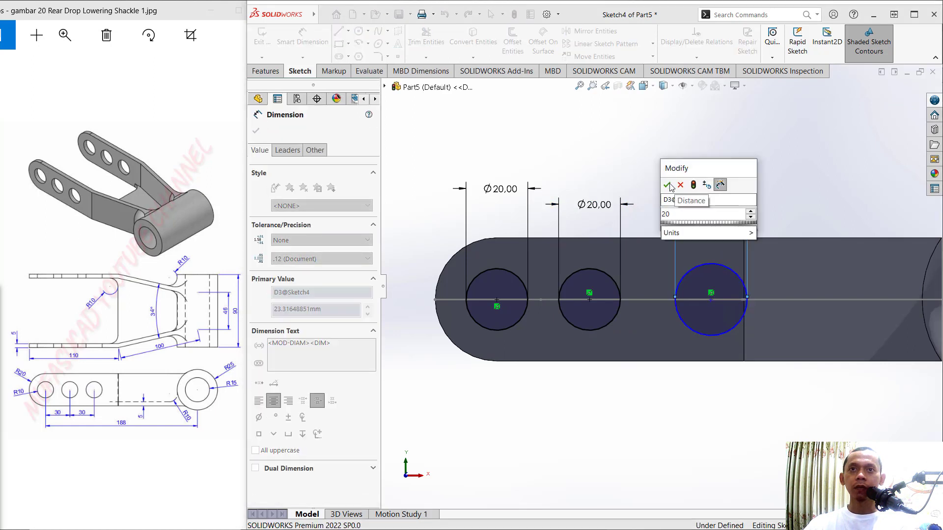
{"action": "left_click", "coordinate": [669, 185]}
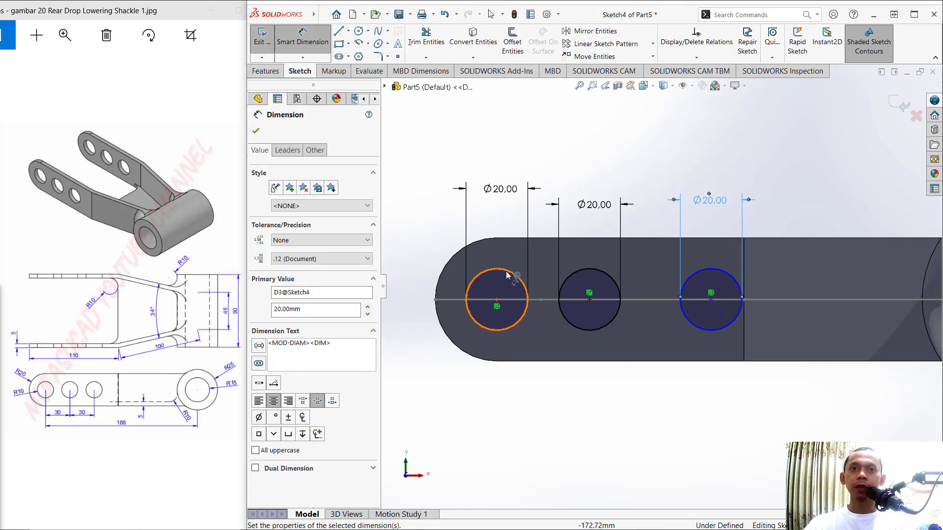
Add 30 mm centre distances between the circles, keeping the first one driven
{"action": "left_click", "coordinate": [507, 274]}
{"action": "left_click", "coordinate": [581, 269]}
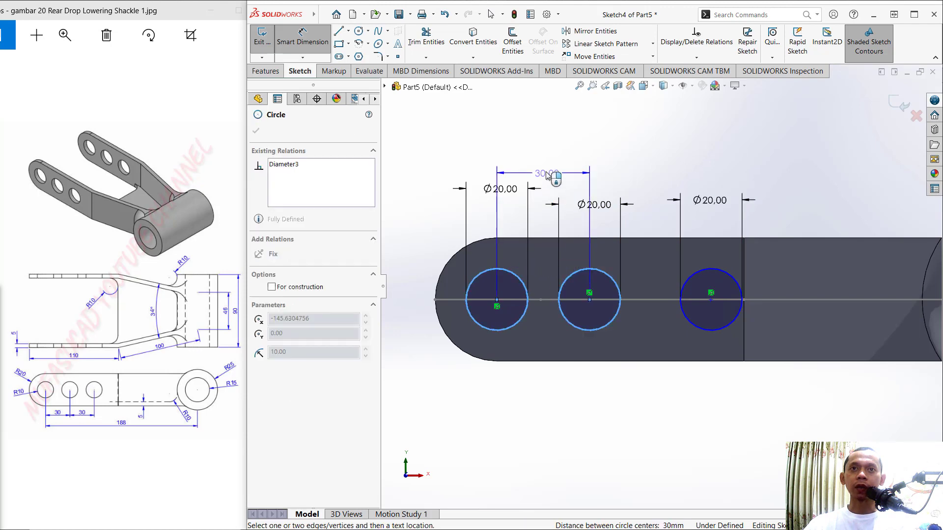
{"action": "left_click", "coordinate": [547, 172]}
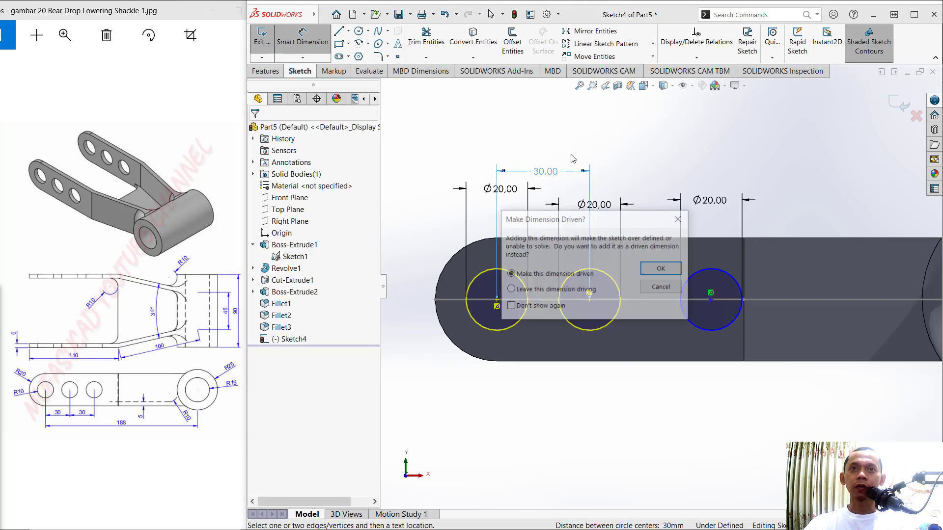
{"action": "left_click", "coordinate": [662, 269]}
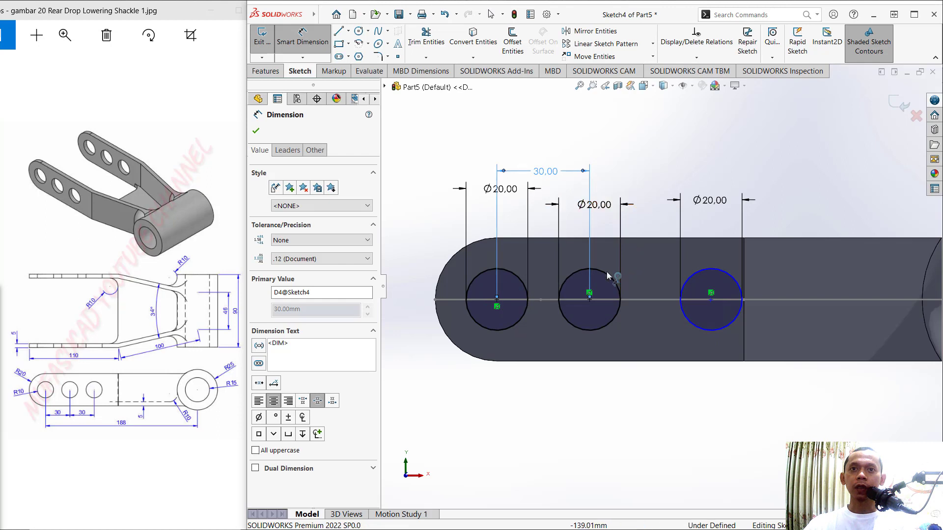
{"action": "left_click", "coordinate": [608, 276]}
{"action": "left_click", "coordinate": [706, 273]}
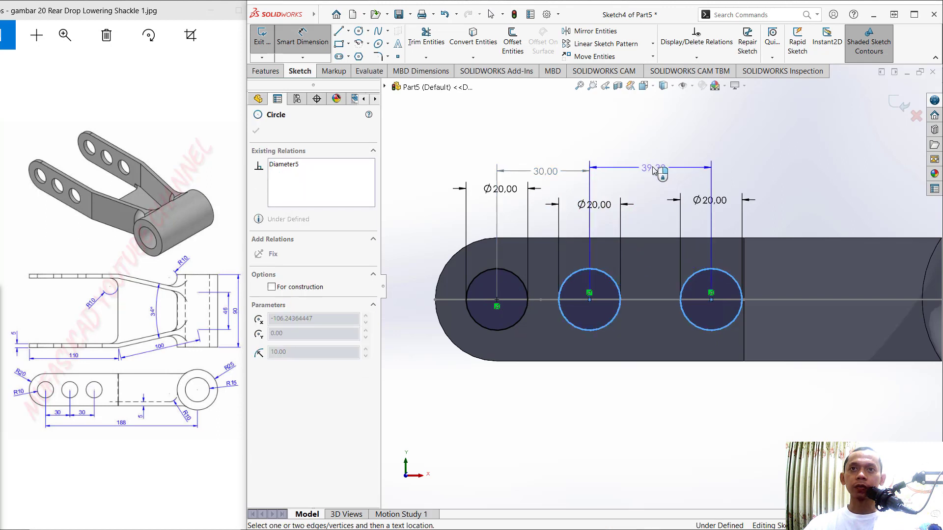
{"action": "left_click", "coordinate": [651, 166]}
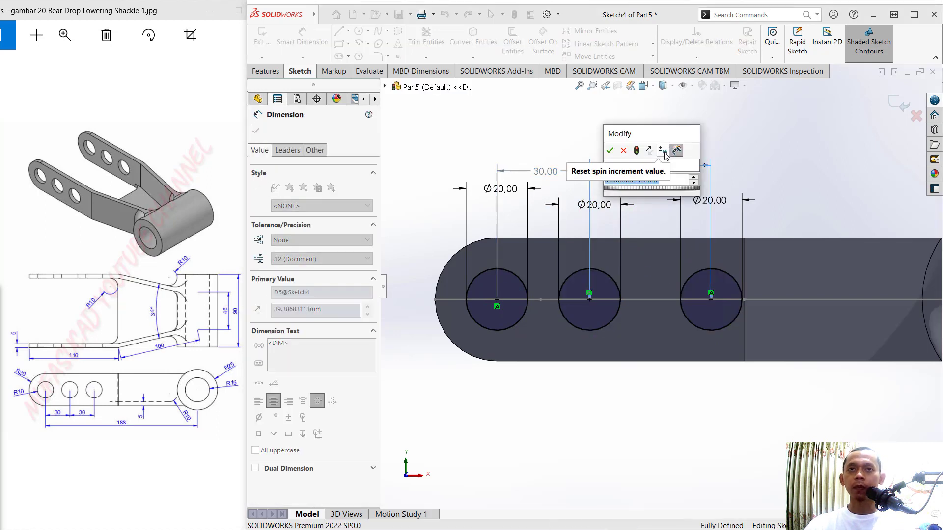
{"action": "type", "text": "30"}
{"action": "left_click", "coordinate": [610, 151]}
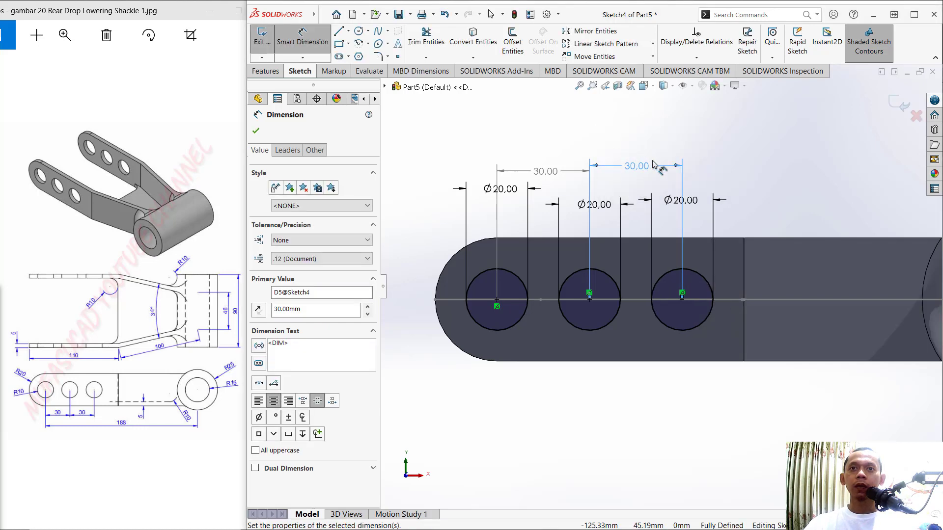
{"action": "left_click", "coordinate": [256, 131]}
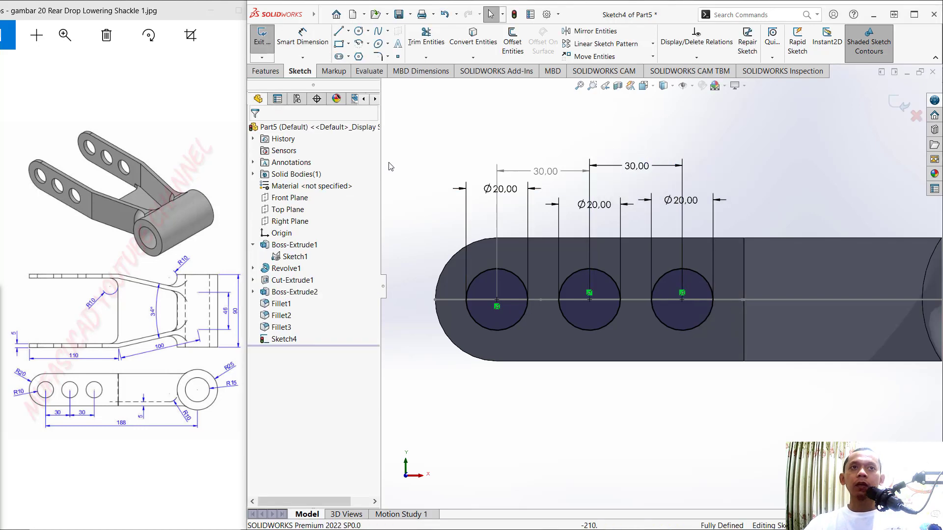
{"action": "left_click", "coordinate": [267, 71]}
Extruded Cut the three Ø20 circles 139 mm deep through both arms
{"action": "left_click", "coordinate": [420, 45]}
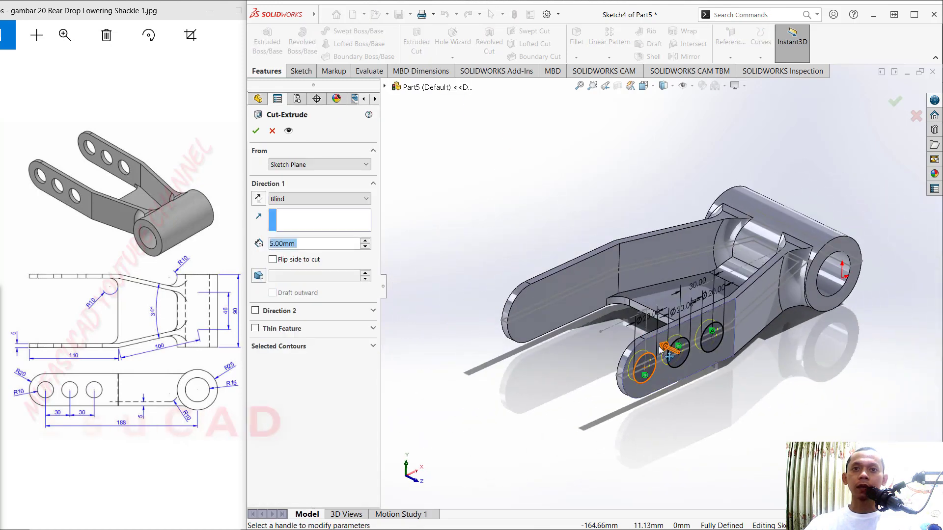
{"action": "left_click", "coordinate": [660, 350]}
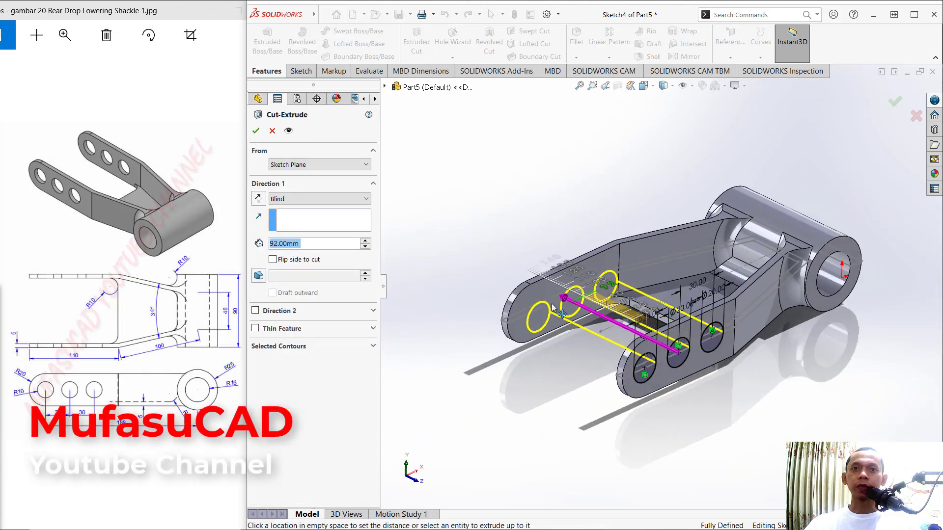
{"action": "left_click", "coordinate": [500, 270]}
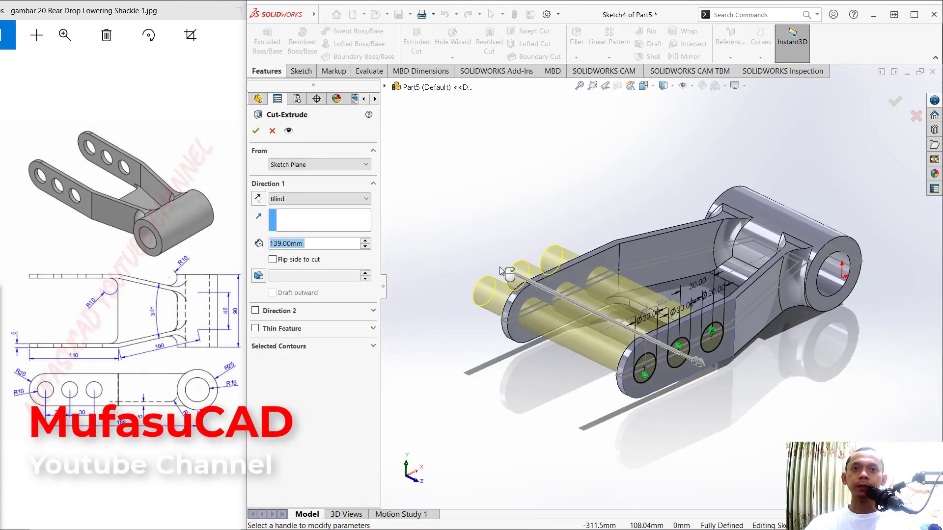
{"action": "left_click", "coordinate": [255, 130]}
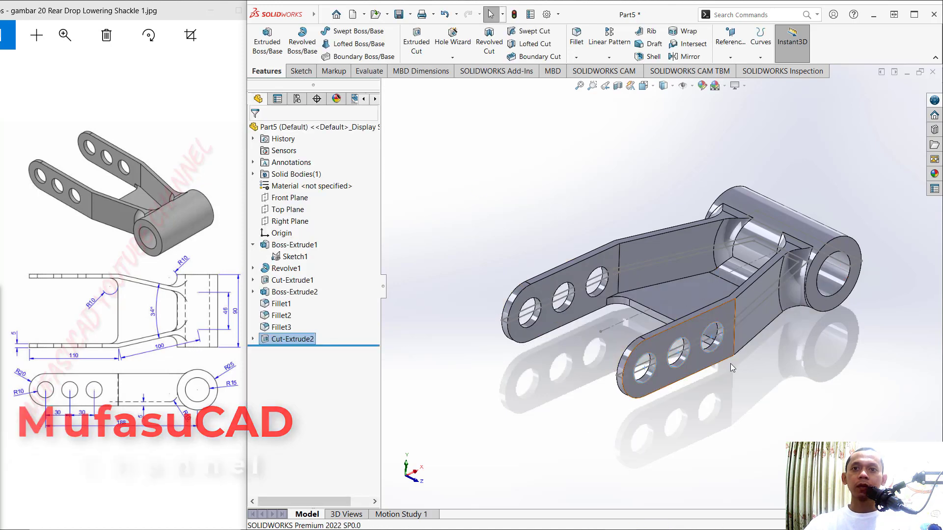
{"action": "middle_click_drag", "start_coordinate": [718, 337], "coordinate": [710, 347]}
Hide Sketch1 and orbit the shackle to inspect the bored boss end
{"action": "left_click", "coordinate": [569, 208]}
{"action": "middle_click_drag", "start_coordinate": [569, 208], "coordinate": [535, 187]}
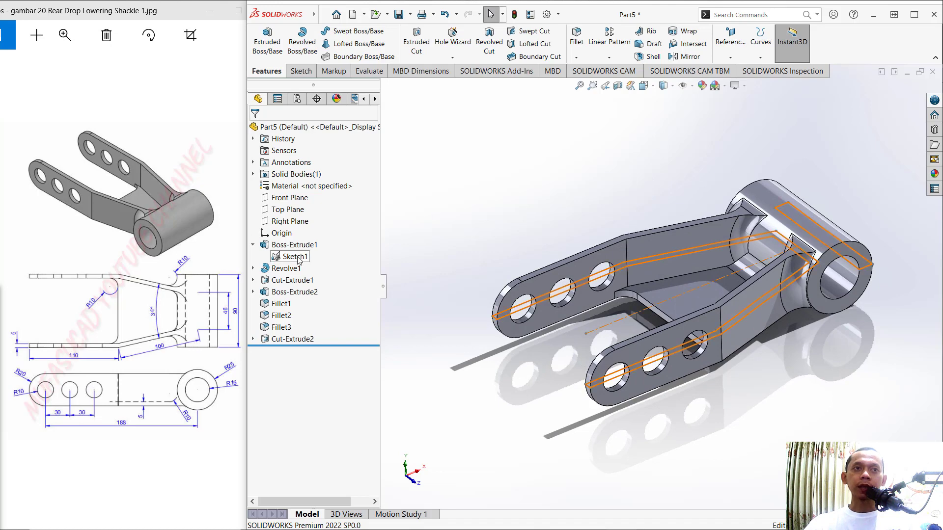
{"action": "left_click", "coordinate": [297, 256]}
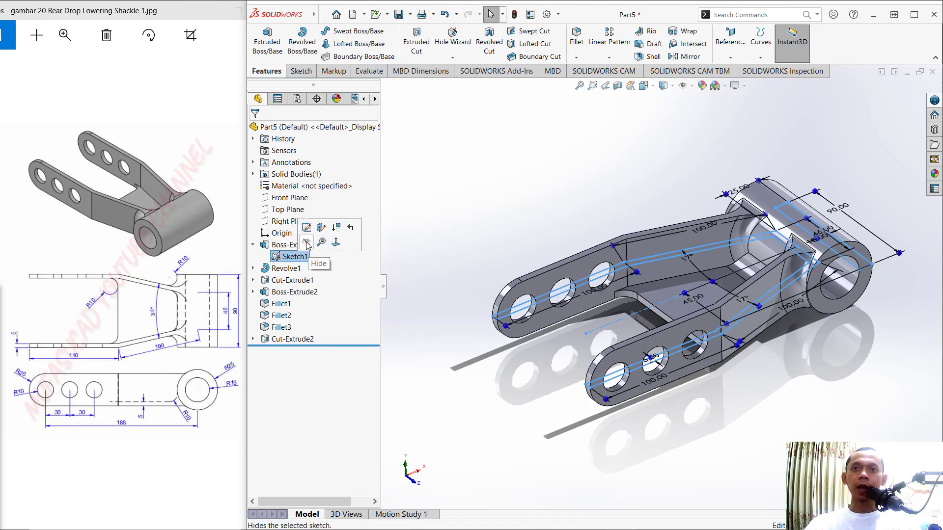
{"action": "left_click", "coordinate": [307, 242]}
{"action": "middle_click_drag", "start_coordinate": [716, 295], "coordinate": [697, 301]}
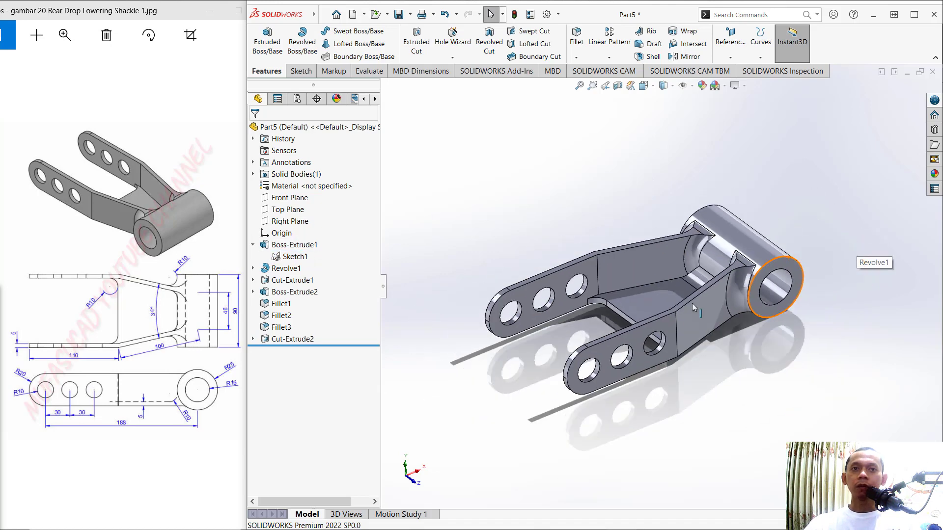
{"action": "middle_click_drag", "start_coordinate": [656, 373], "coordinate": [559, 249]}
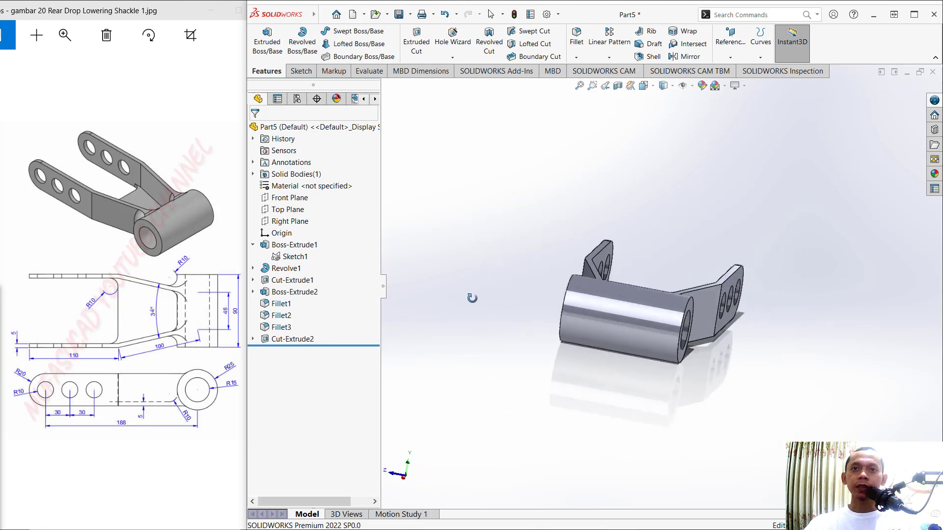
{"action": "middle_click_drag", "start_coordinate": [443, 293], "coordinate": [425, 349]}
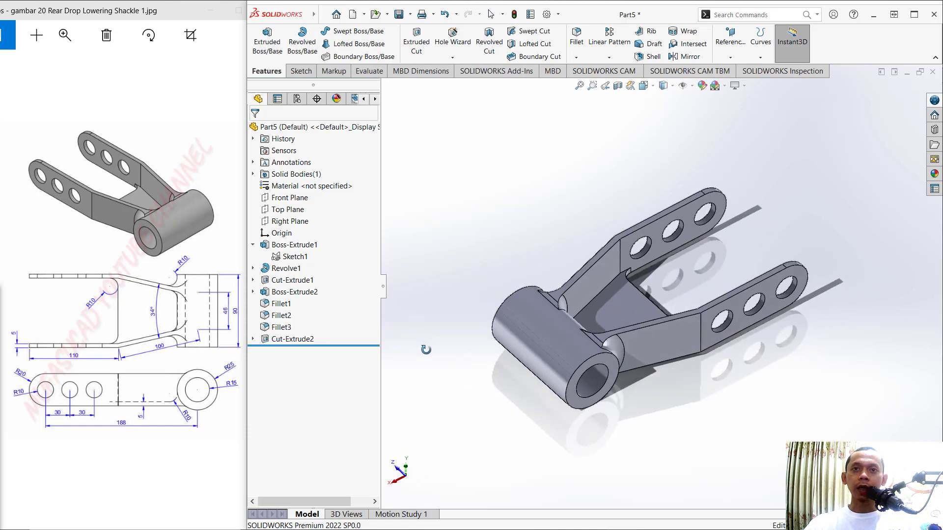